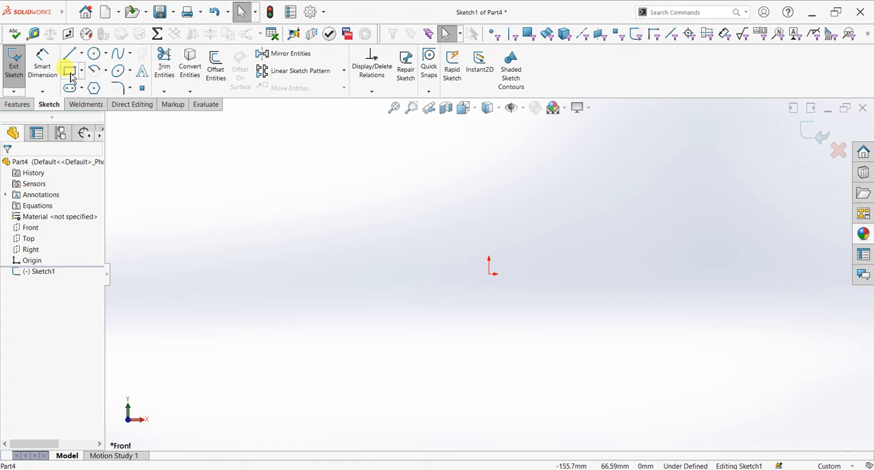
Step: Sketch a corner rectangle about 105 mm wide and 19 mm high starting at the origin
click(70, 72)
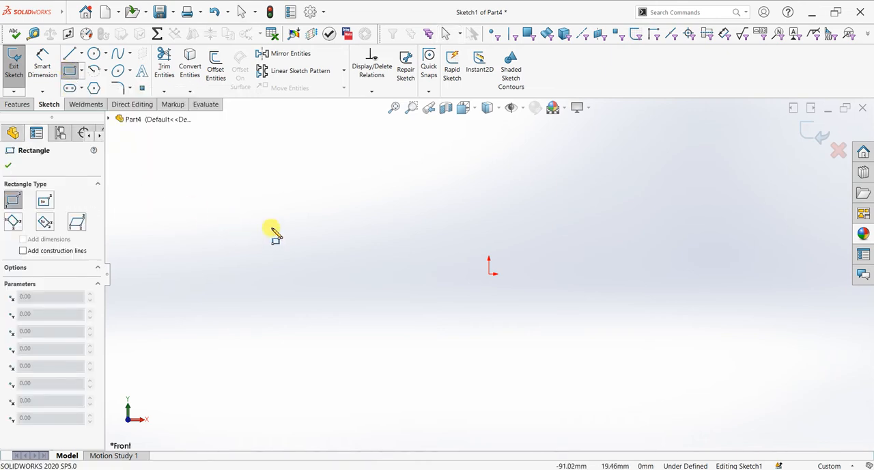
click(489, 274)
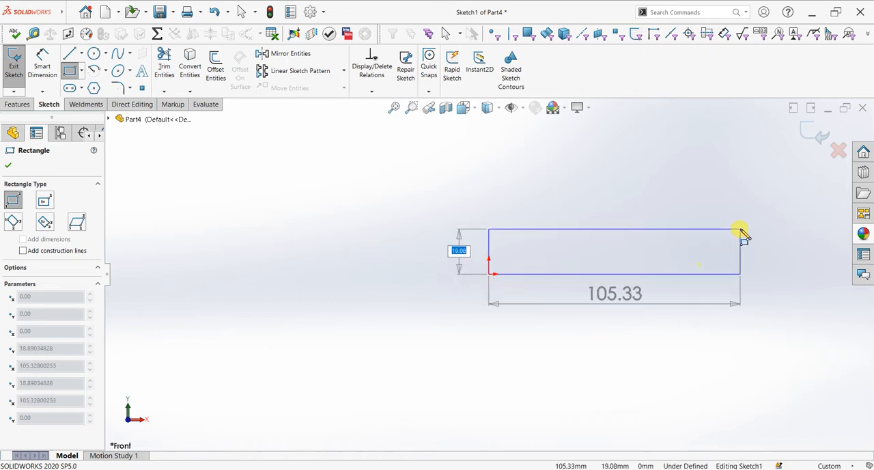
click(741, 228)
key(Escape)
key(f)
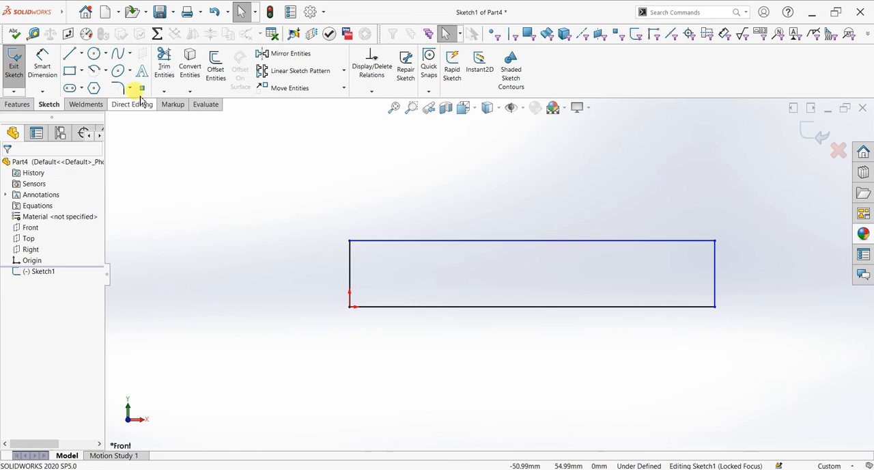
Step: Dimension the rectangle's vertical side at the origin as 16 mm
click(42, 61)
click(350, 274)
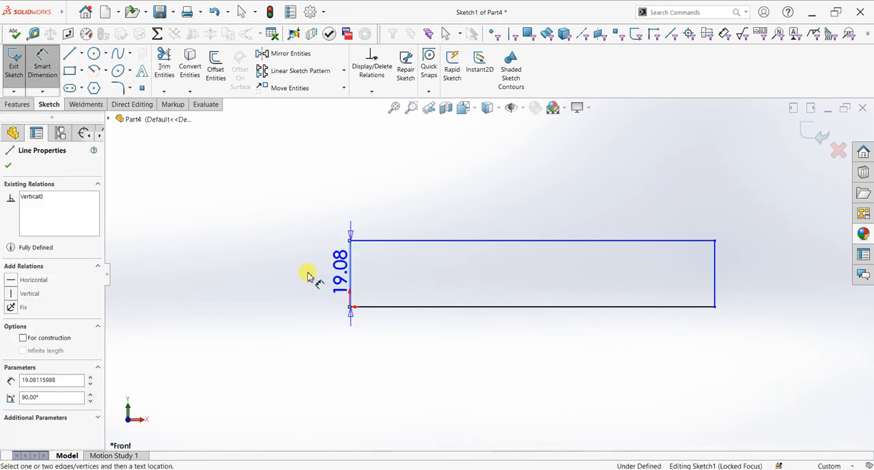
click(307, 275)
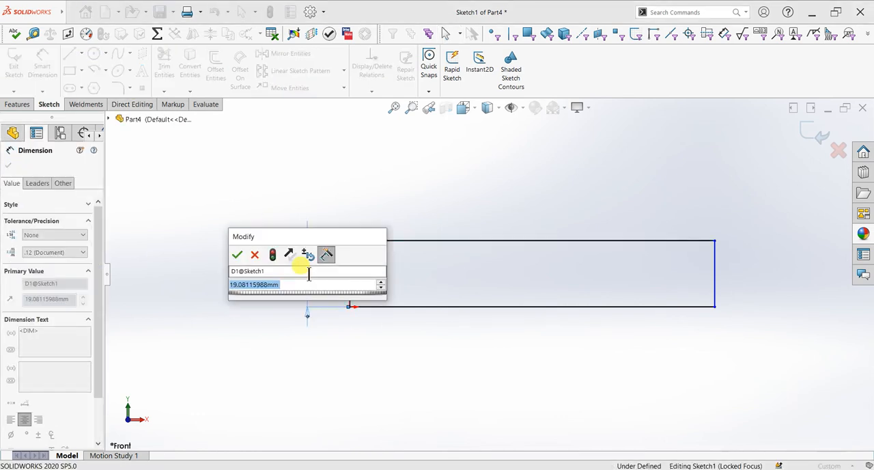
text(16)
key(Return)
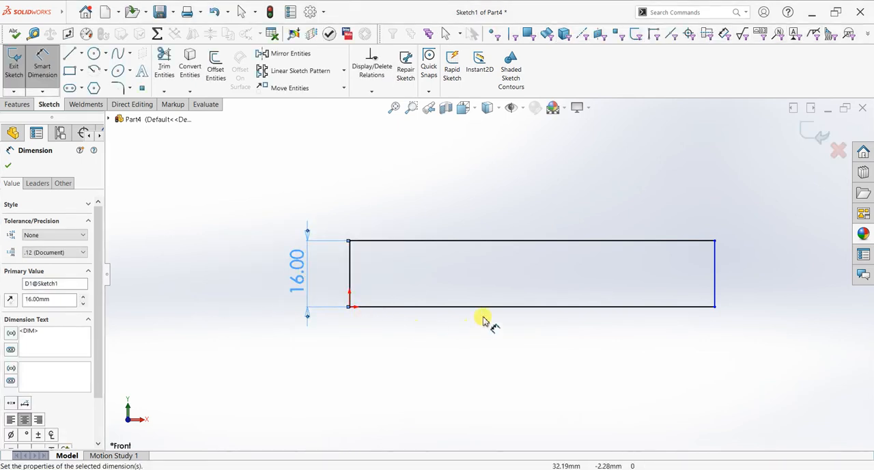
Step: Dimension the rectangle's bottom edge as 75+90, giving a length of 165 mm
click(487, 307)
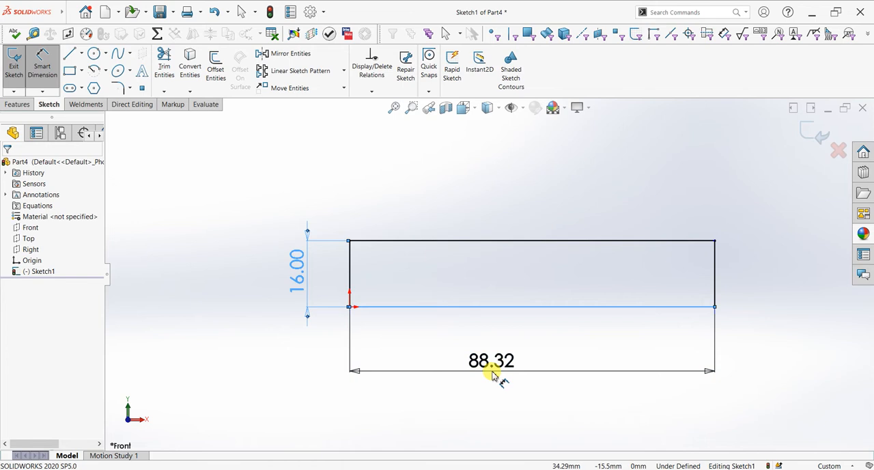
click(491, 373)
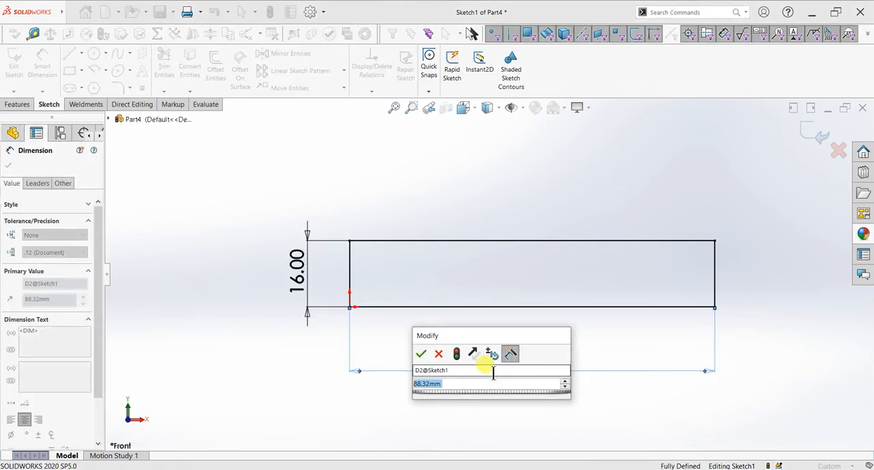
text(75+8)
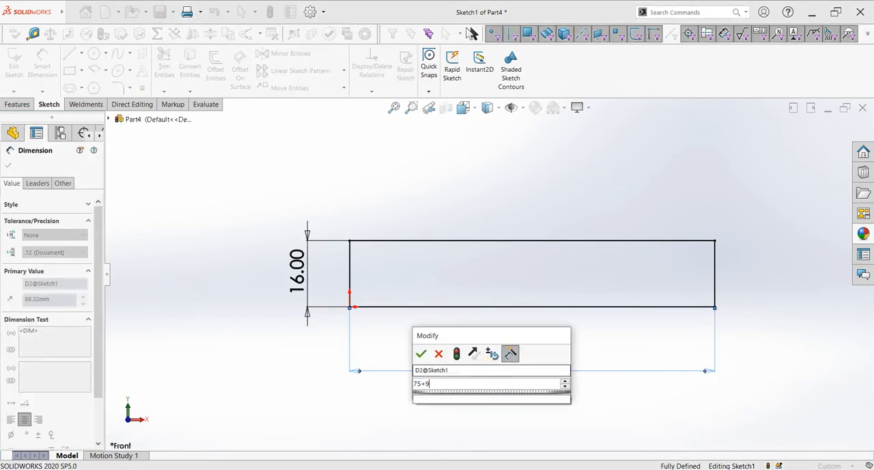
key(Return)
scroll(573, 349, up, 3)
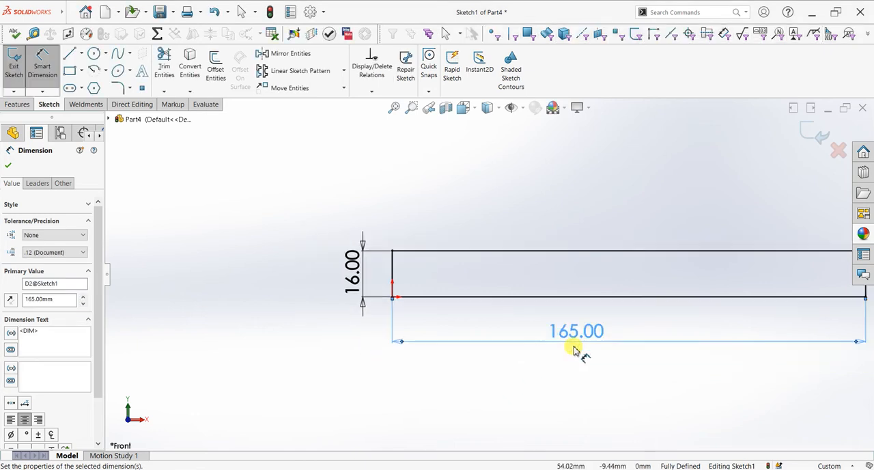
scroll(687, 313, down, 1)
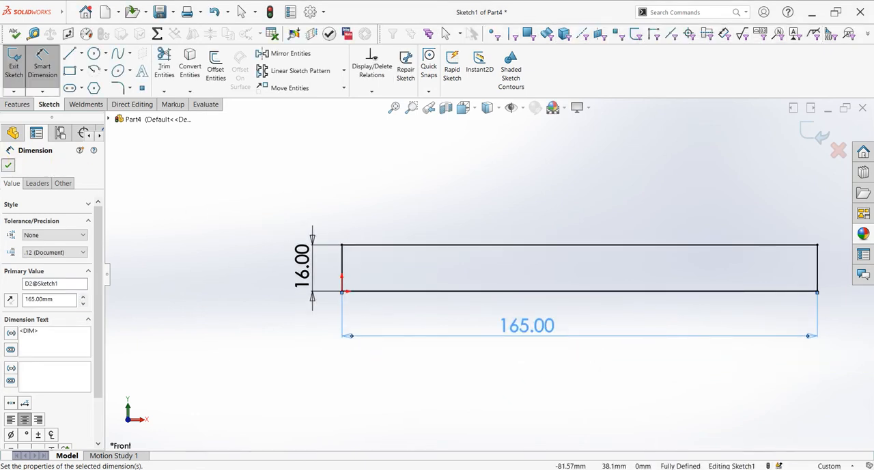
click(8, 165)
click(15, 103)
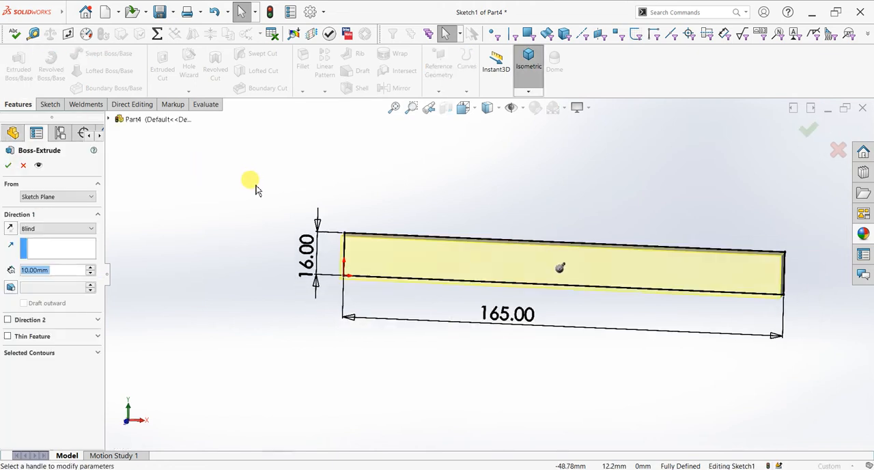
click(81, 228)
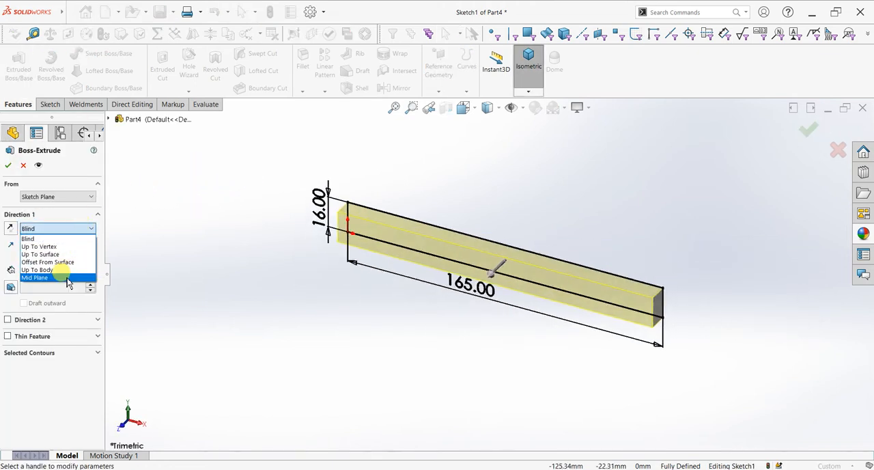
click(74, 277)
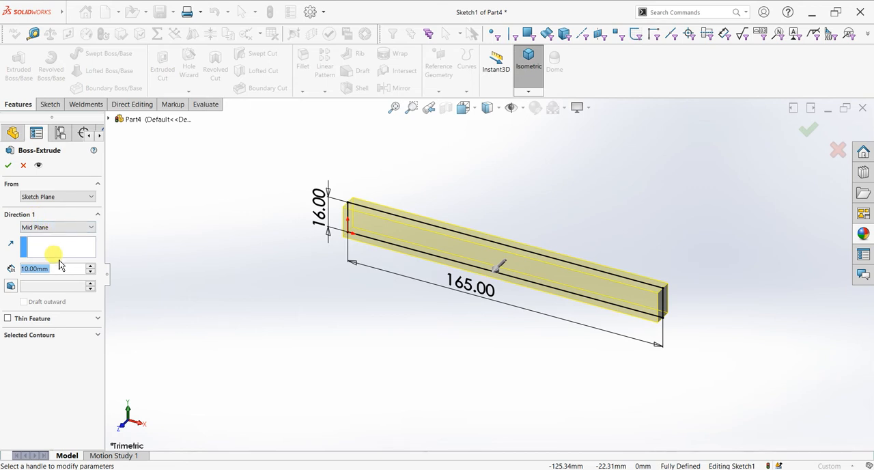
click(30, 170)
key(ctrl+1)
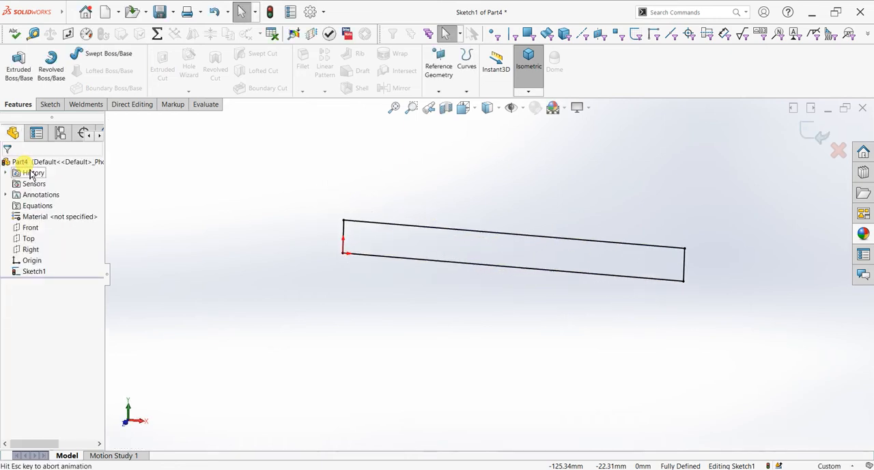
Step: Sketch two concentric circles, about 45 mm and 27 mm in diameter, centred above the midpoint of the rectangle's top edge
scroll(577, 234, up, 3)
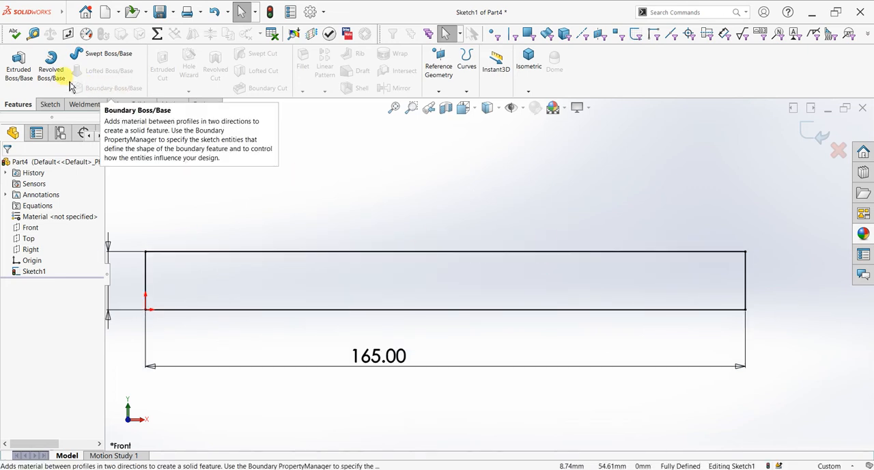
click(48, 104)
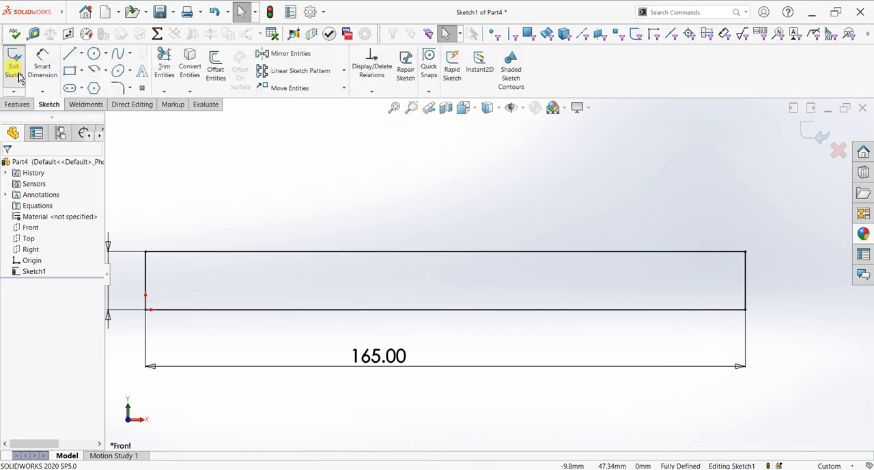
click(93, 53)
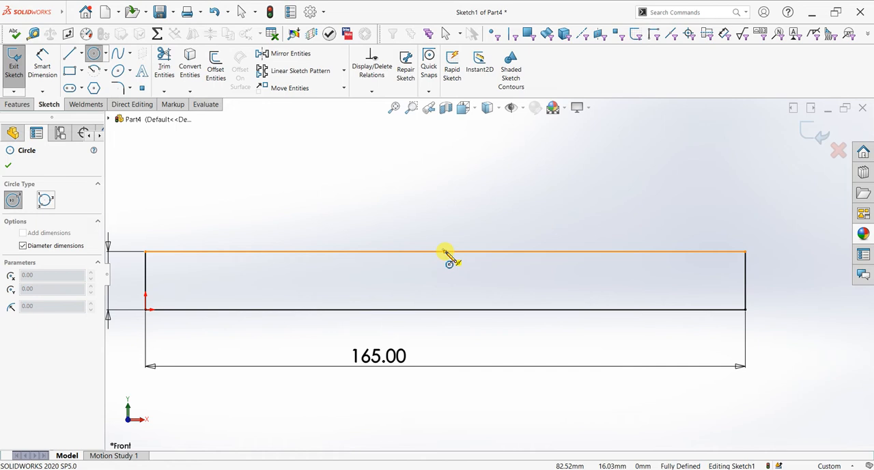
click(446, 215)
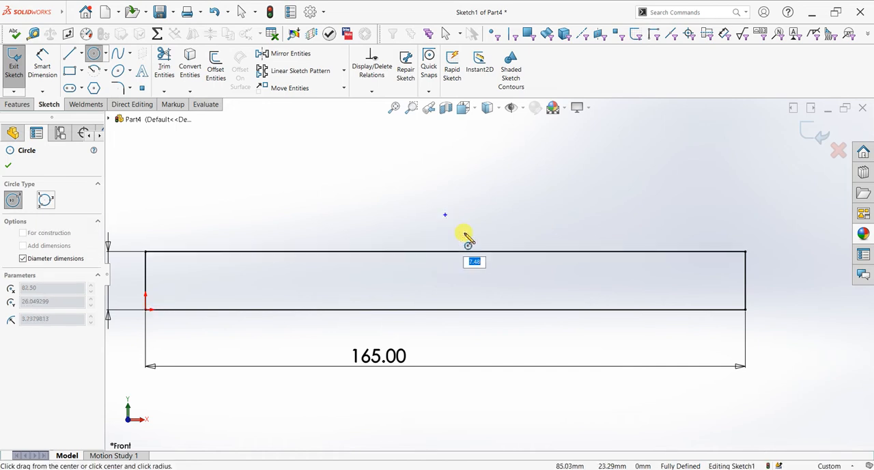
click(503, 276)
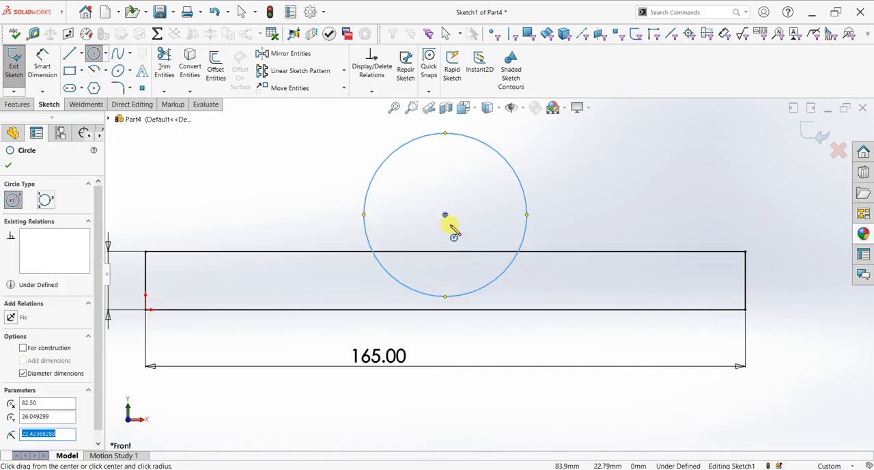
click(446, 215)
click(486, 243)
right_click(607, 203)
click(627, 204)
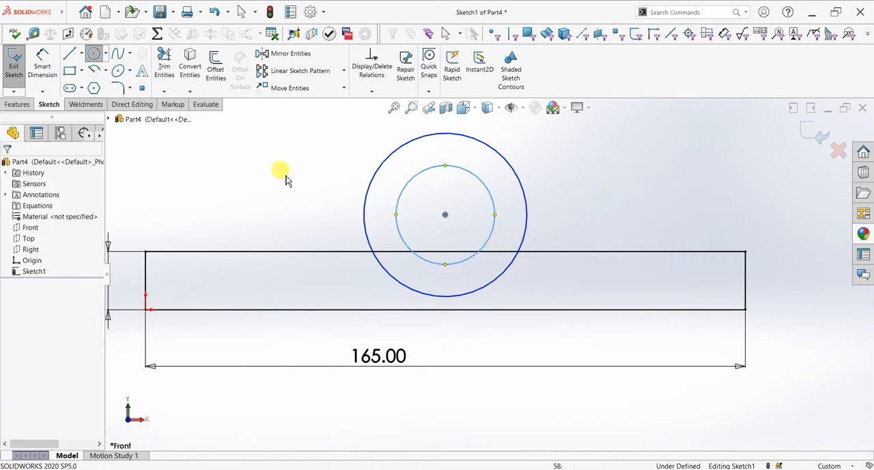
Step: Dimension the outer circle's diameter as 45 mm
click(40, 78)
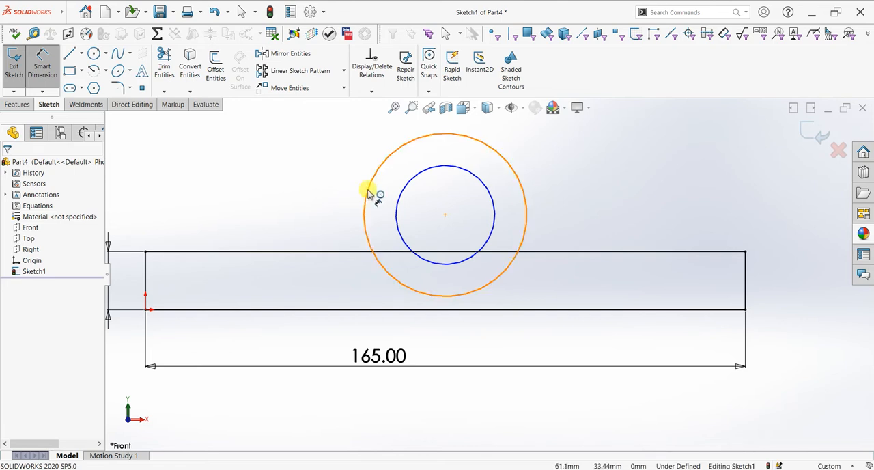
click(342, 201)
click(319, 206)
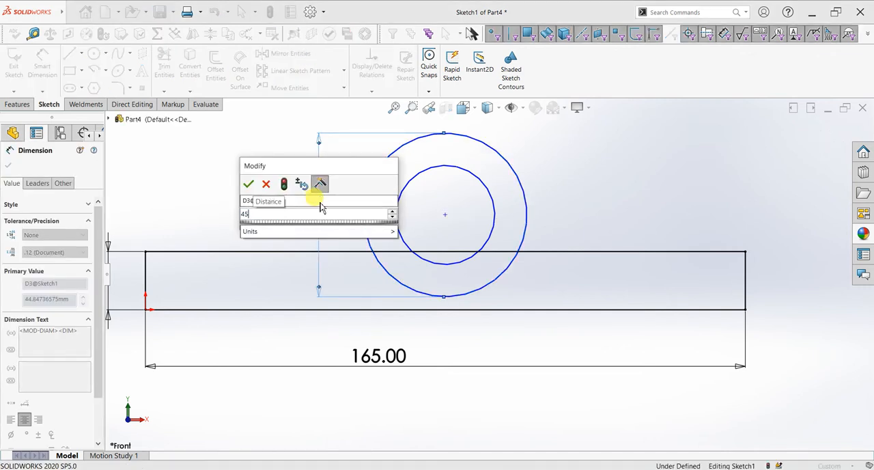
key(Return)
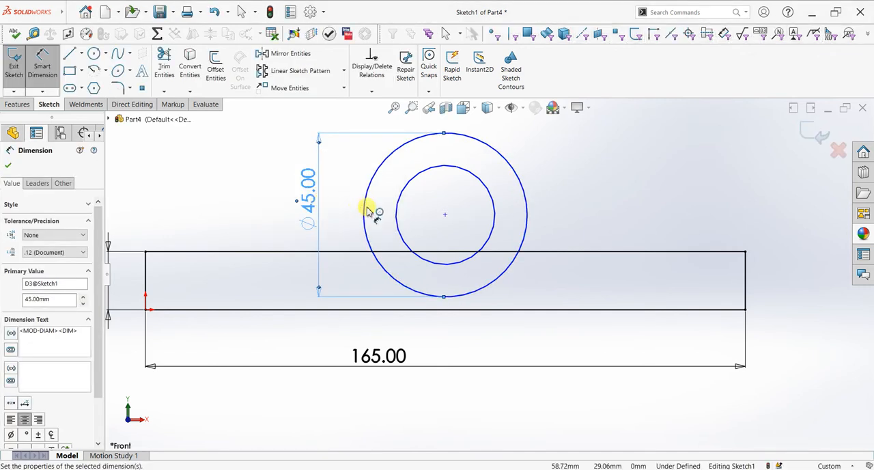
Step: Dimension the inner circle's diameter as 15 mm and correct it to 20 mm
click(493, 218)
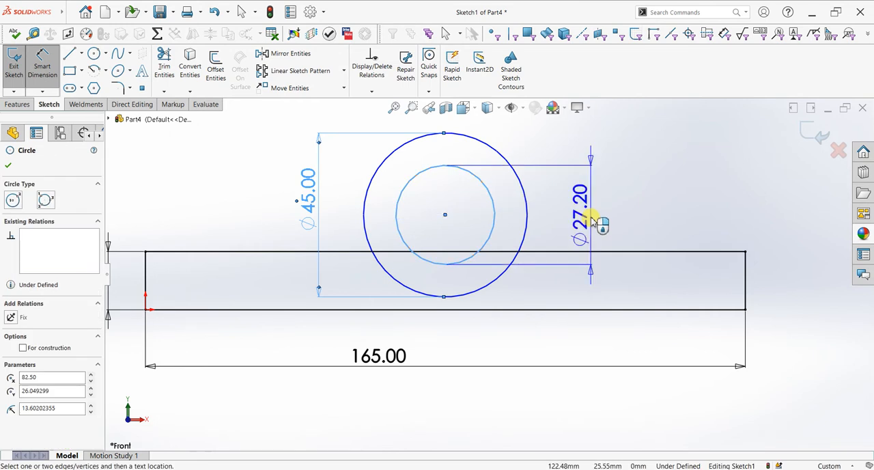
click(592, 222)
text(15)
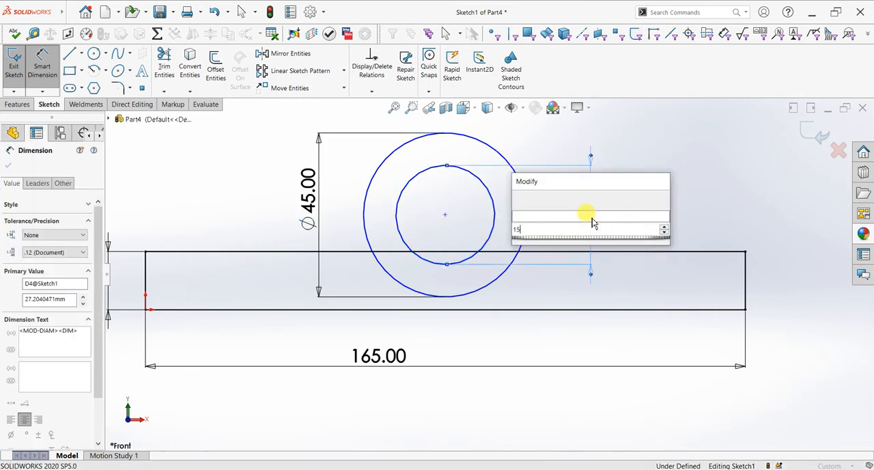
key(Return)
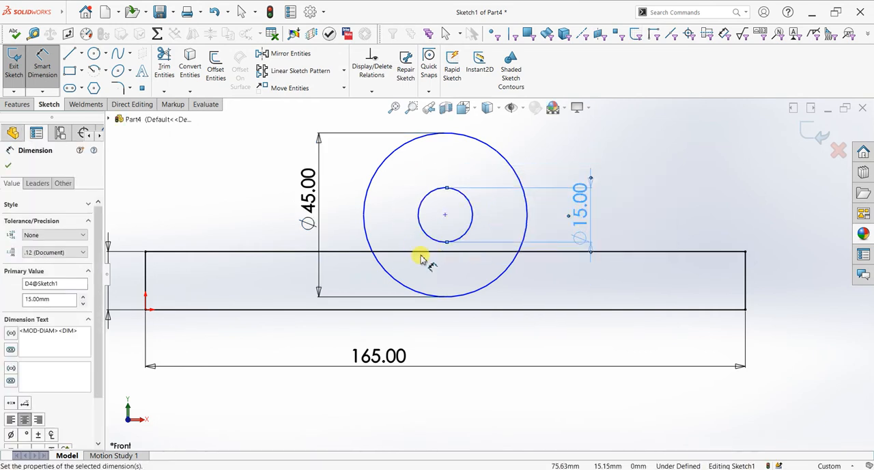
double_click(584, 201)
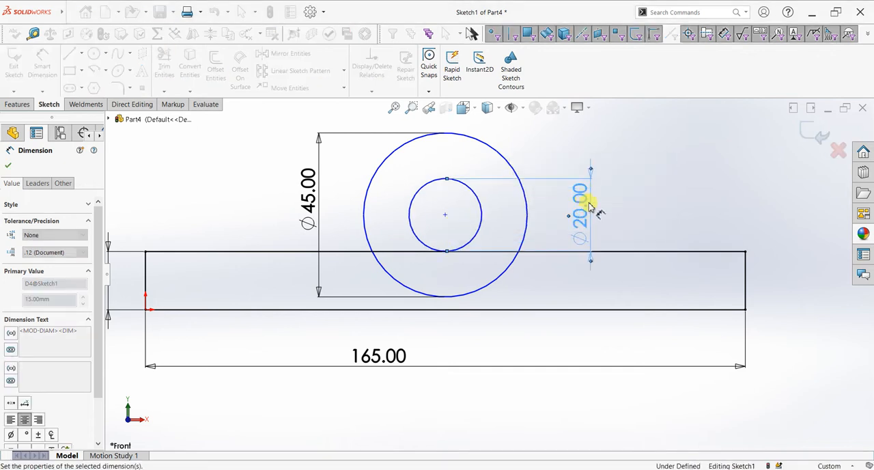
click(8, 165)
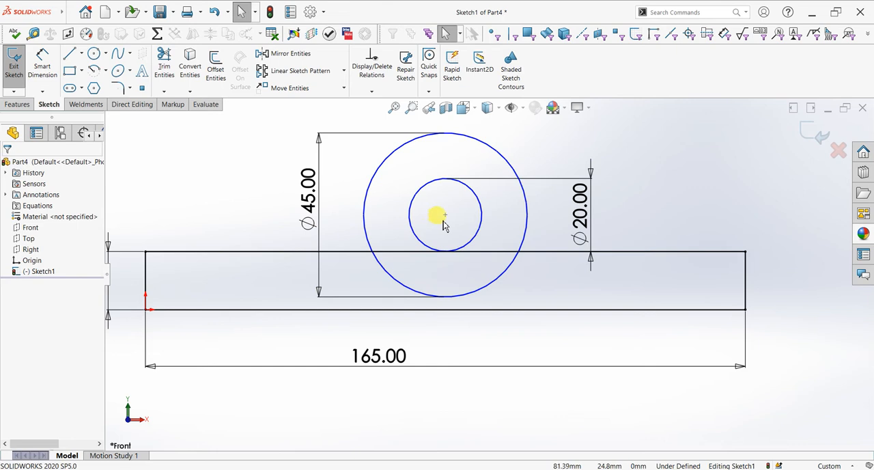
Step: Dimension the vertical distance from the circles' centre to the rectangle's bottom edge as 70 mm
click(42, 60)
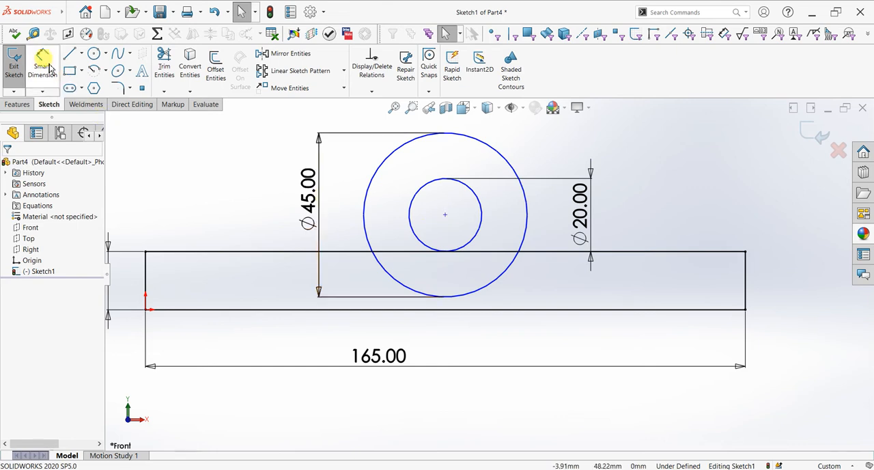
click(445, 216)
click(472, 311)
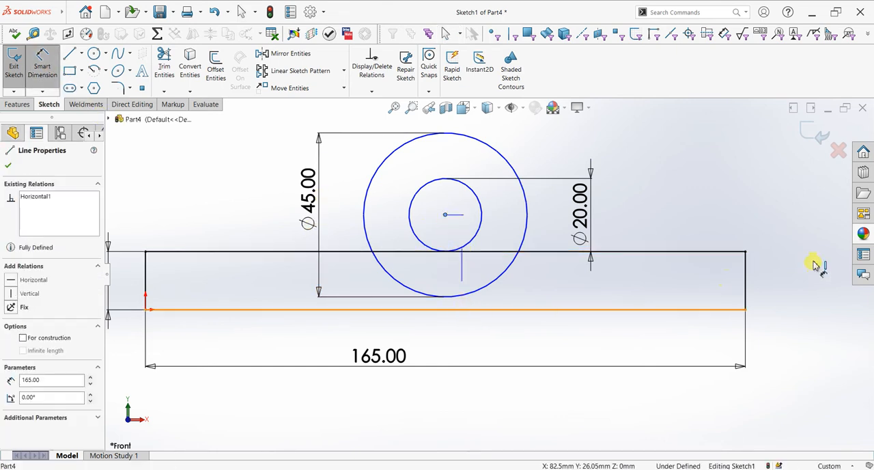
click(804, 259)
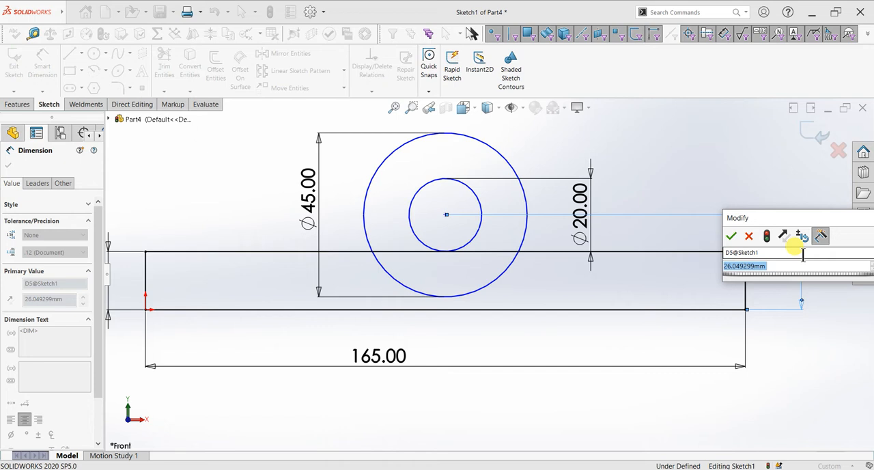
text(70)
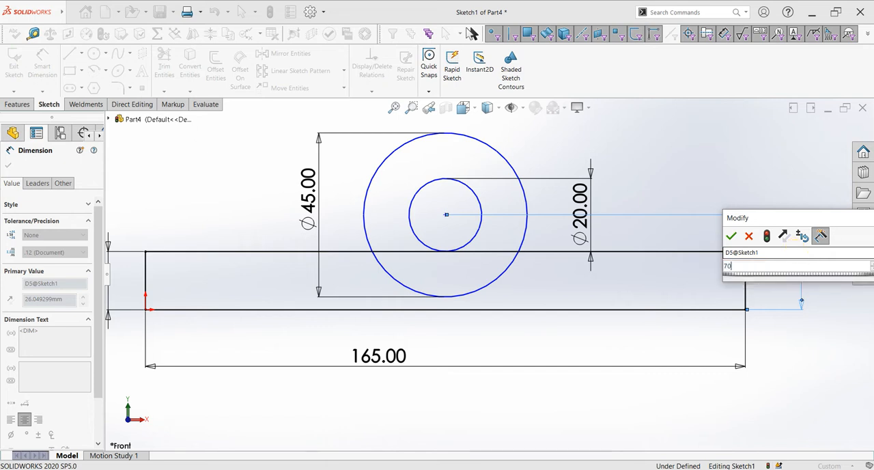
key(Return)
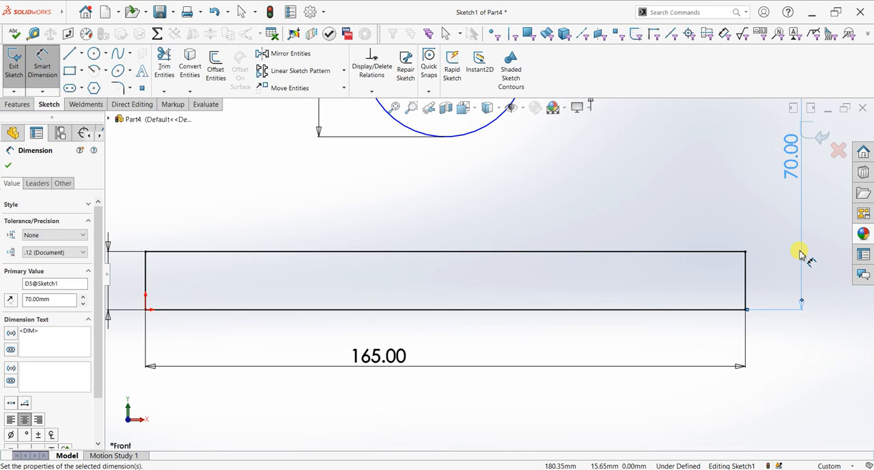
Step: Set the vertical distance from the circles' centre to the rectangle's bottom edge to 40 mm
double_click(793, 170)
text(40)
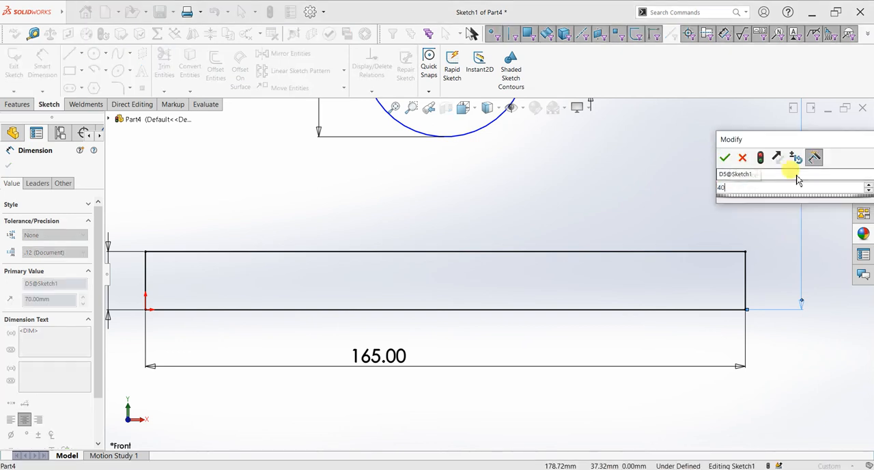
key(Return)
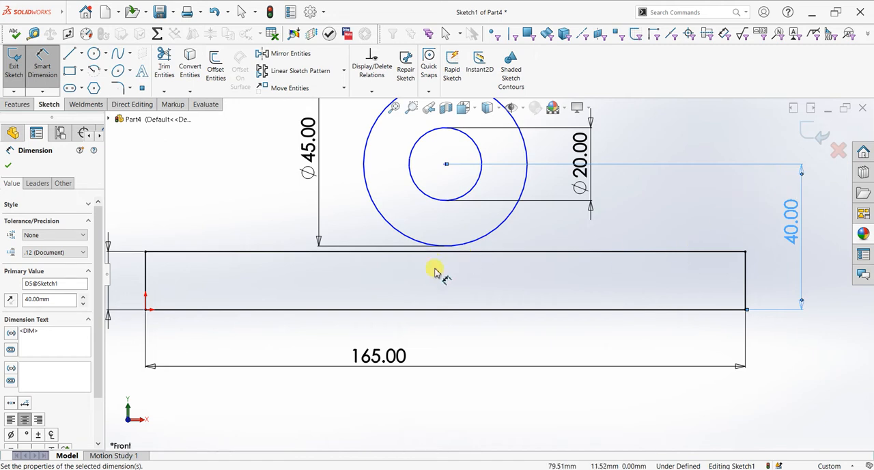
click(8, 165)
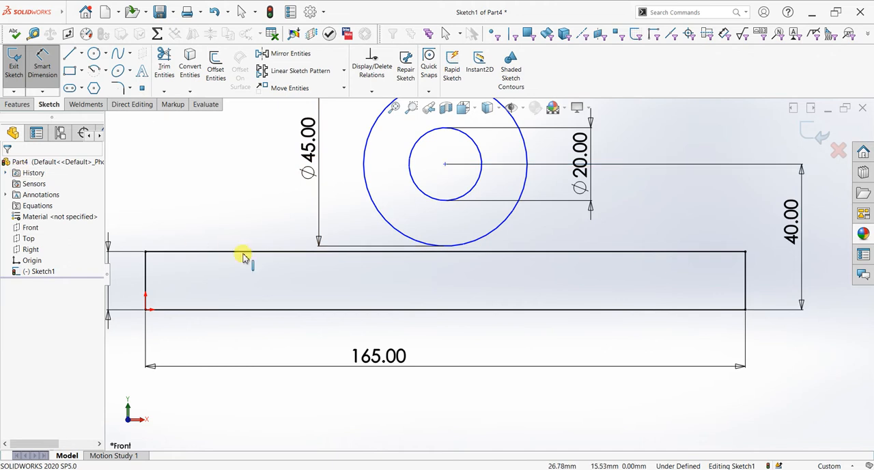
key(Escape)
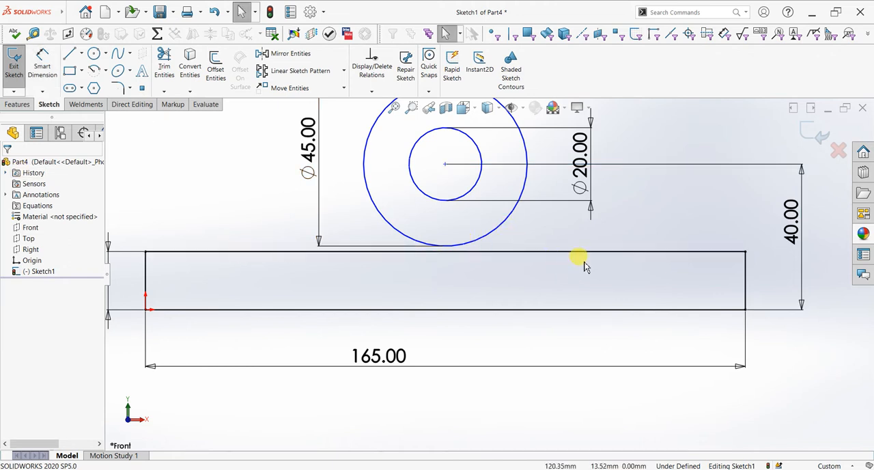
Step: Sketch a vertical line about 24 mm long from the outer circle's left quadrant down to the rectangle's top edge
scroll(562, 228, down, 1)
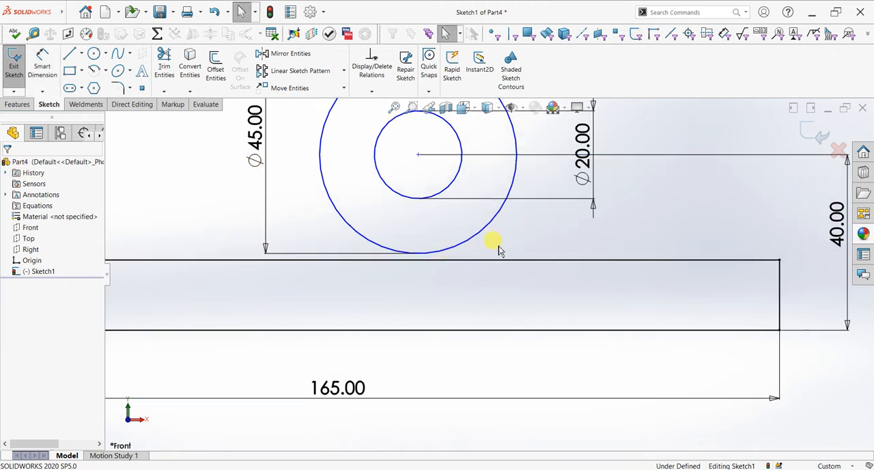
click(69, 54)
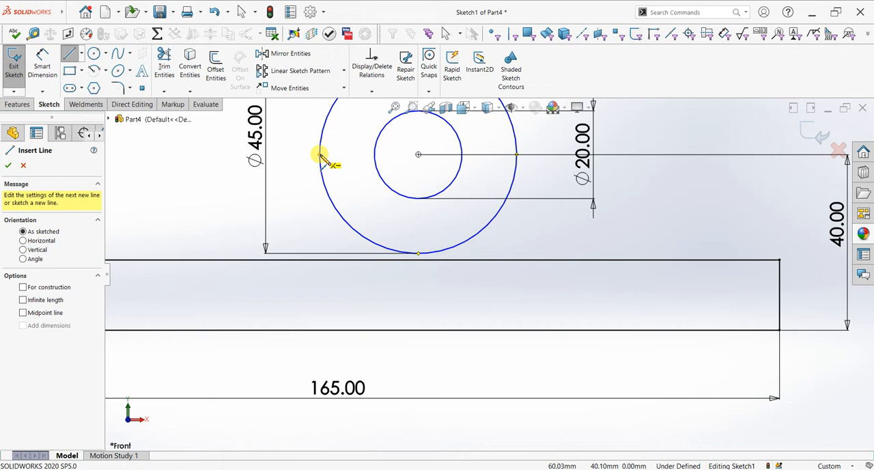
click(319, 155)
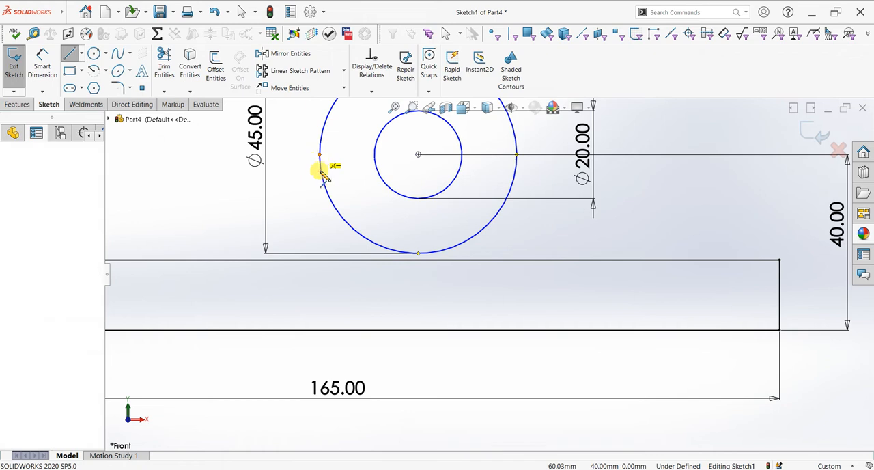
click(320, 261)
right_click(351, 280)
click(371, 293)
key(Escape)
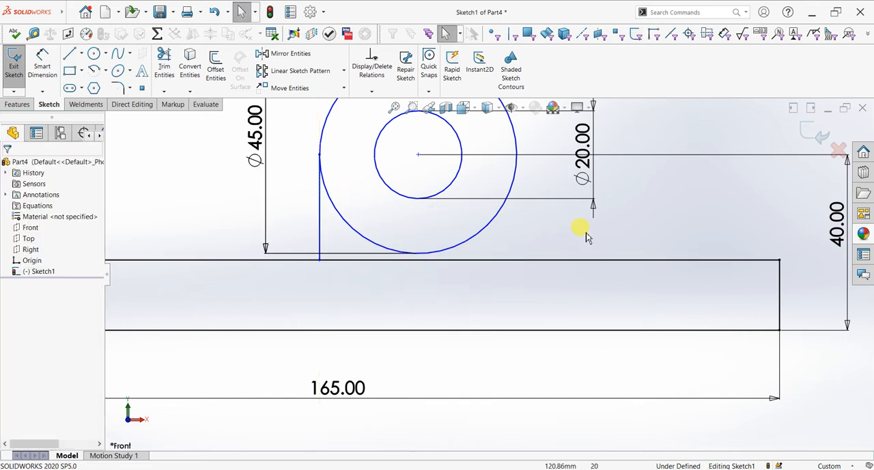
Step: Sketch a sloping line from the outer circle's right side, about 16 mm above the rectangle's top edge, to the rectangle's upper-right corner
click(69, 54)
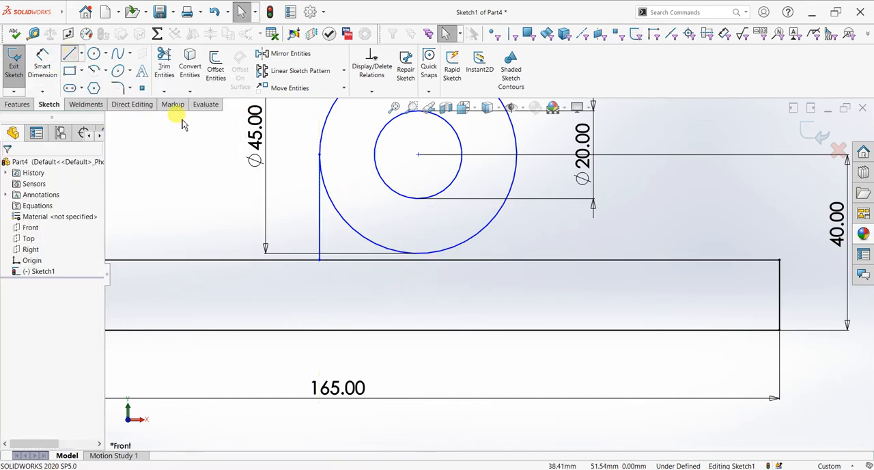
drag(511, 188, 780, 259)
right_click(748, 197)
click(744, 199)
scroll(744, 199, down, 1)
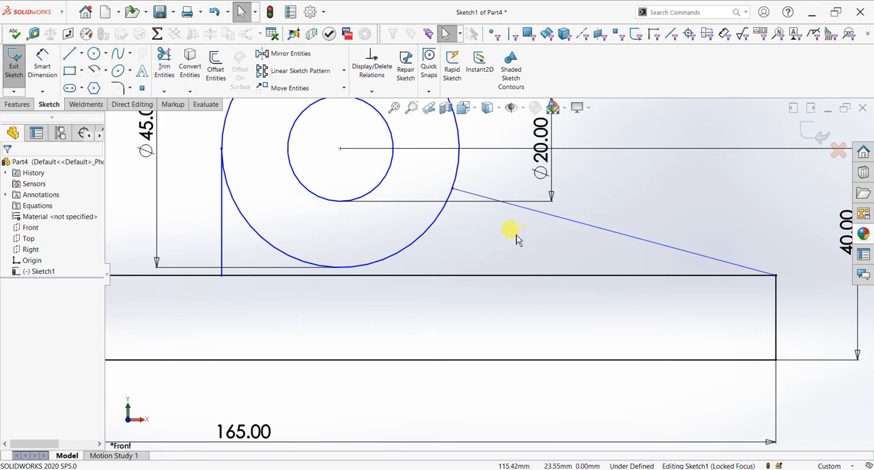
scroll(474, 204, up, 1)
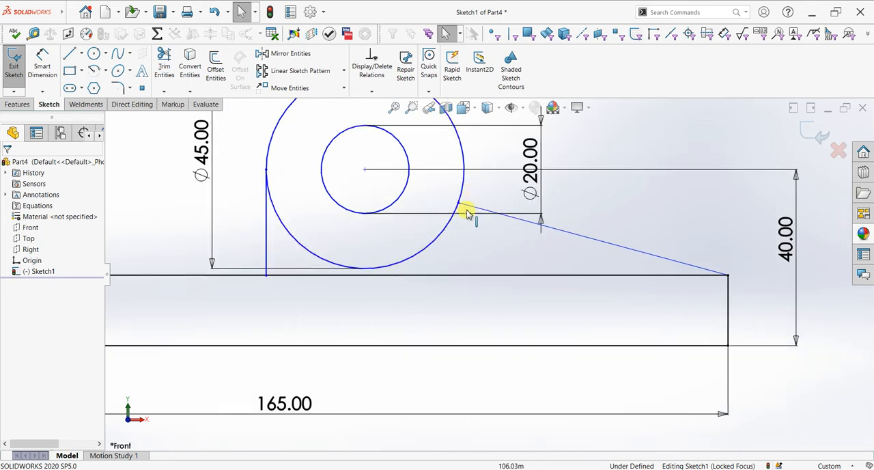
Step: Dimension the sloping line's endpoint on the outer circle as 15 mm above the rectangle's top edge
click(41, 67)
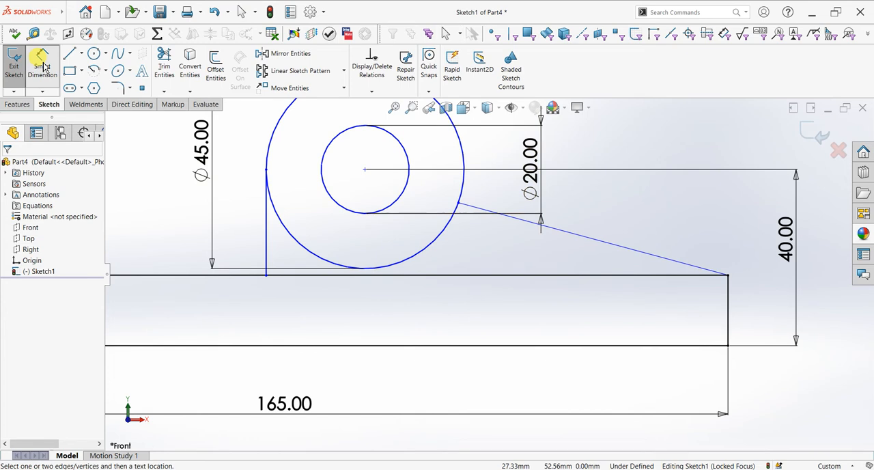
click(458, 204)
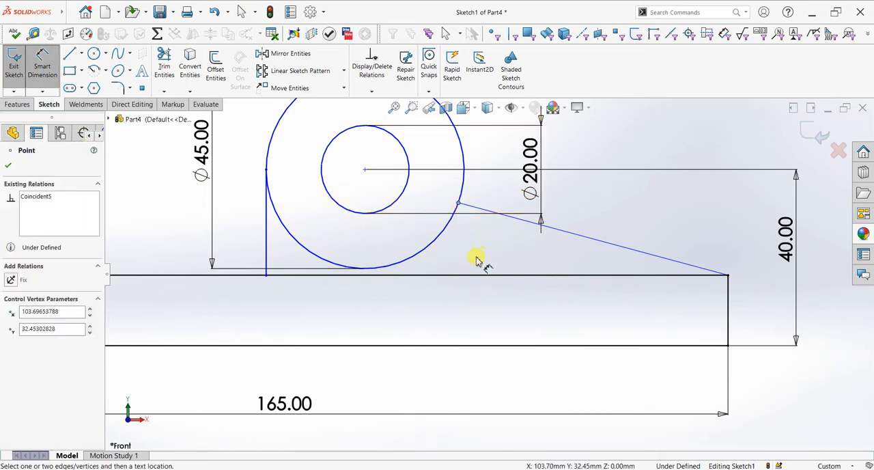
click(589, 263)
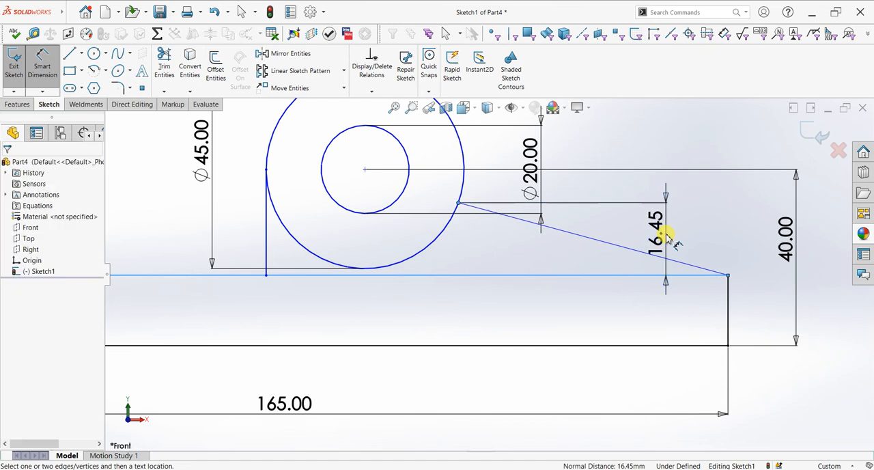
click(667, 236)
text(15)
key(Return)
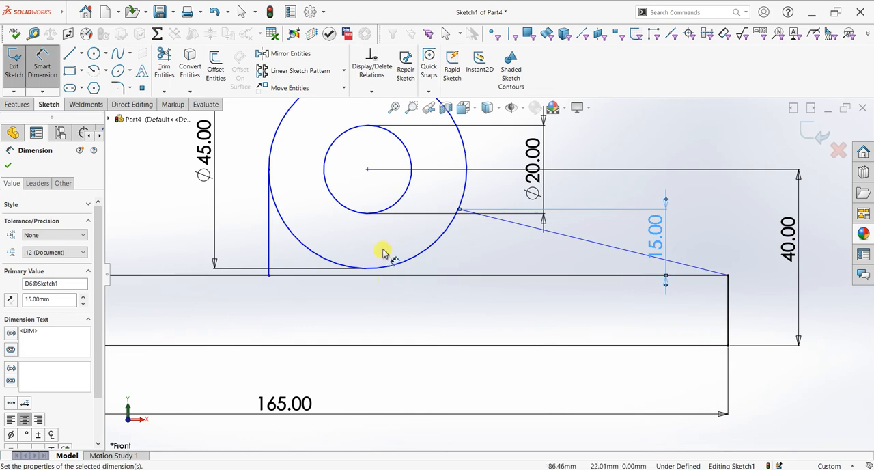
key(Escape)
Step: Add a vertical relation between the circles' centre and the midpoint of the rectangle's top edge
click(368, 171)
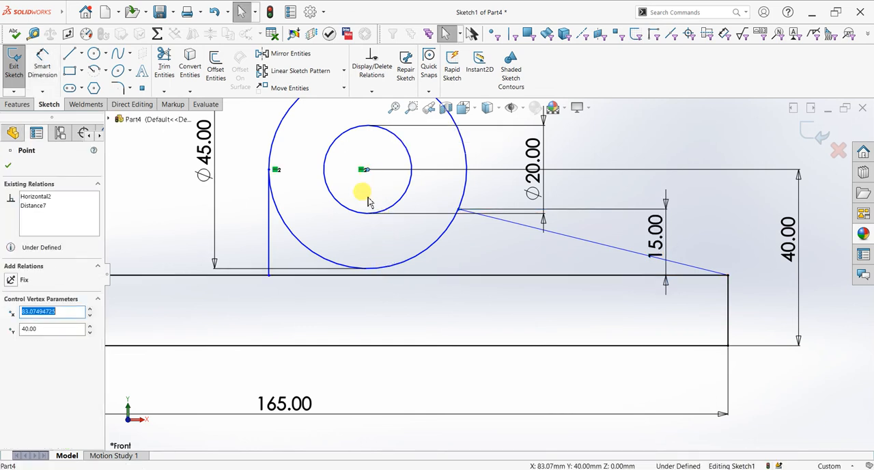
ctrl+click(365, 275)
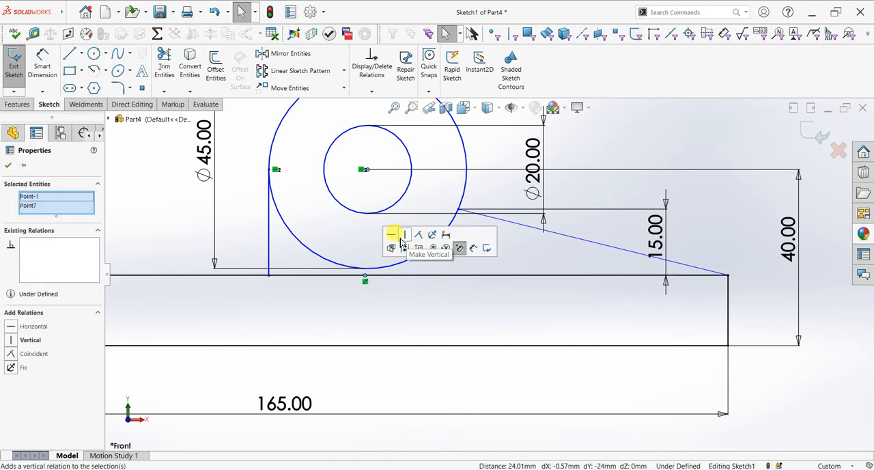
click(407, 238)
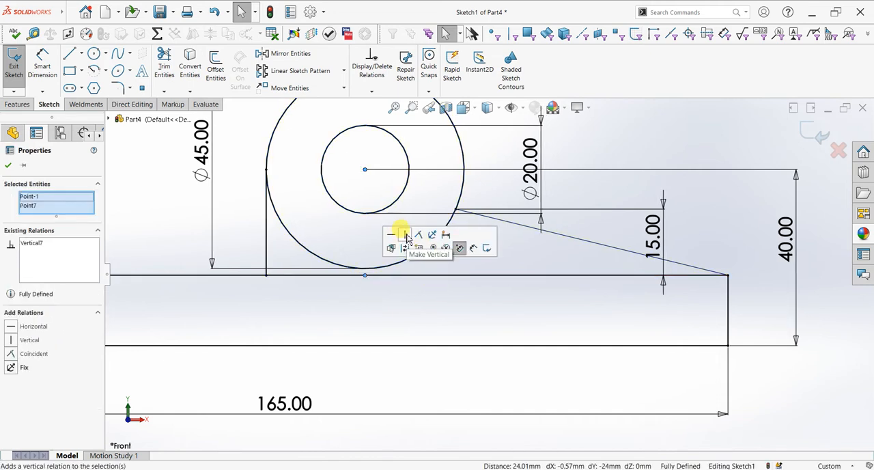
click(8, 165)
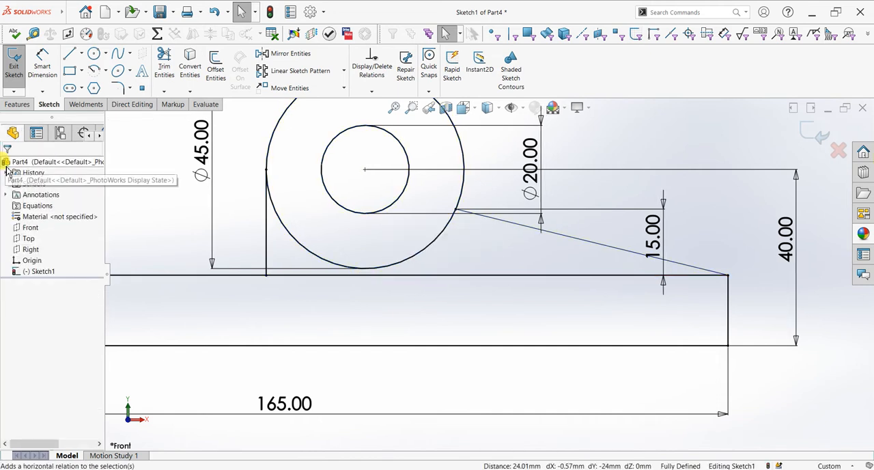
Step: Try to trim the rectangle's top edge beneath the circles with Power trim, and undo the trim
click(165, 67)
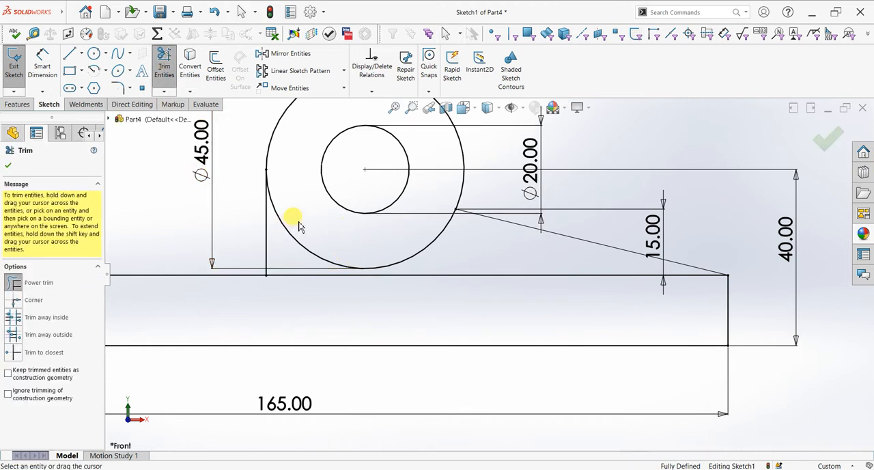
drag(286, 261, 290, 279)
scroll(389, 295, up, 1)
scroll(389, 298, up, 2)
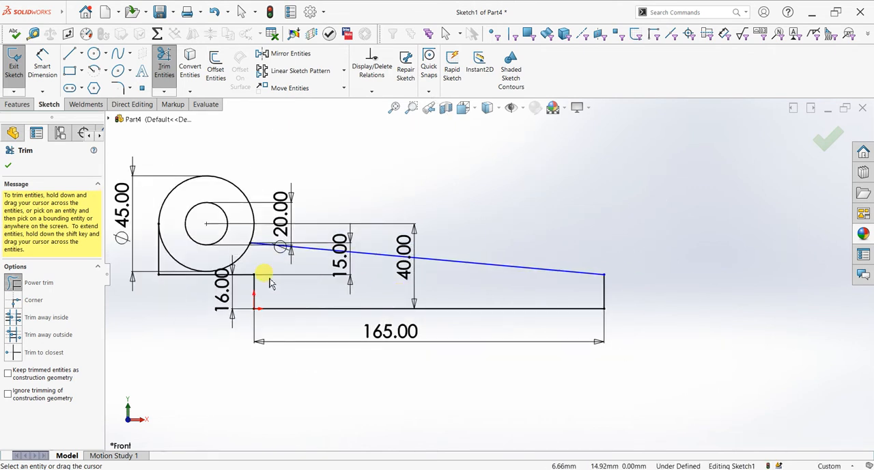
key(ctrl+z)
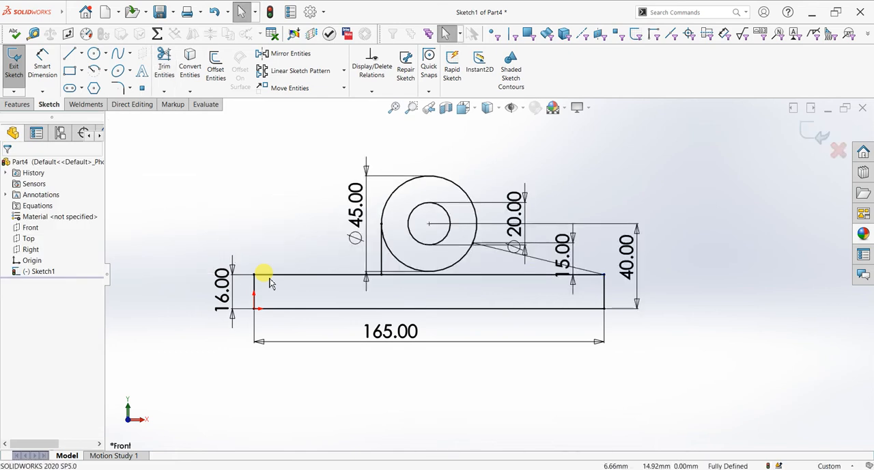
Step: Check the existing relations between the vertical line and the outer circle
scroll(454, 279, down, 2)
scroll(365, 280, down, 2)
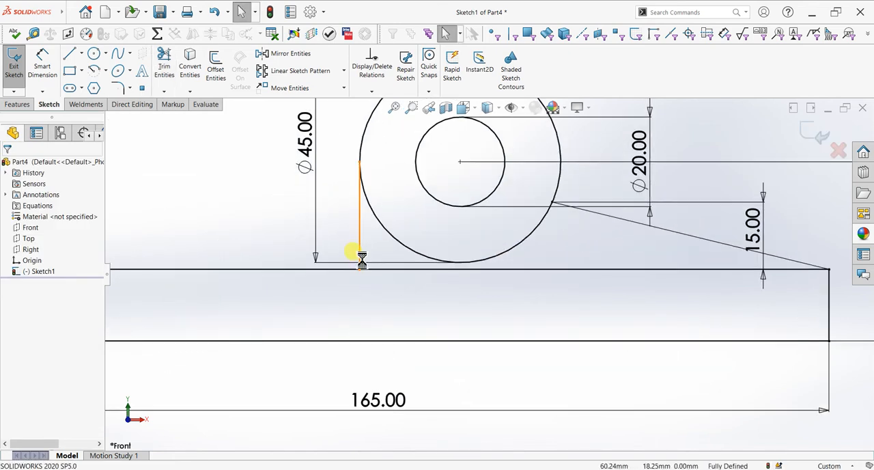
key(f)
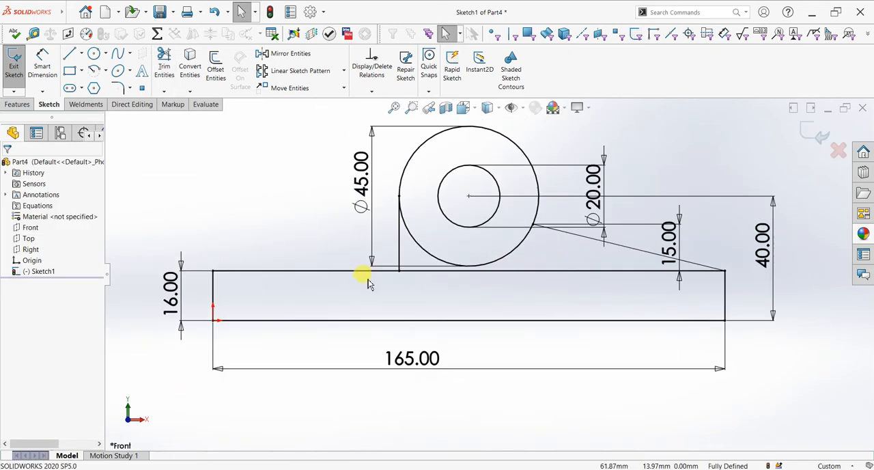
click(42, 65)
key(Escape)
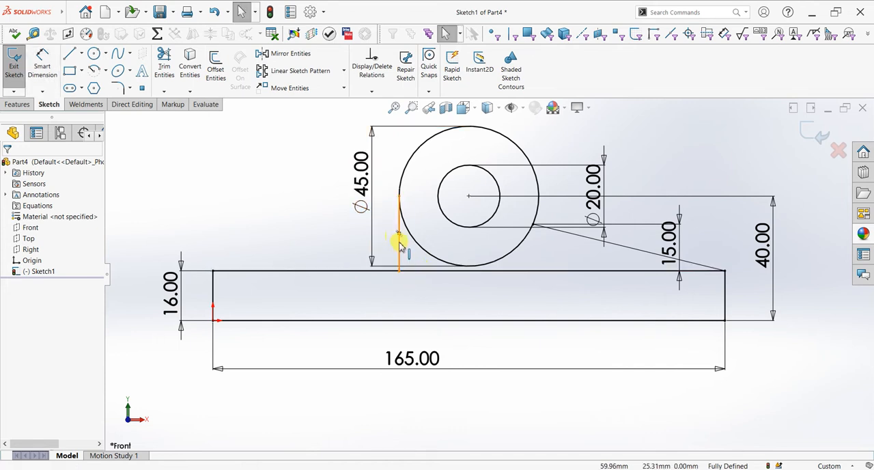
click(398, 240)
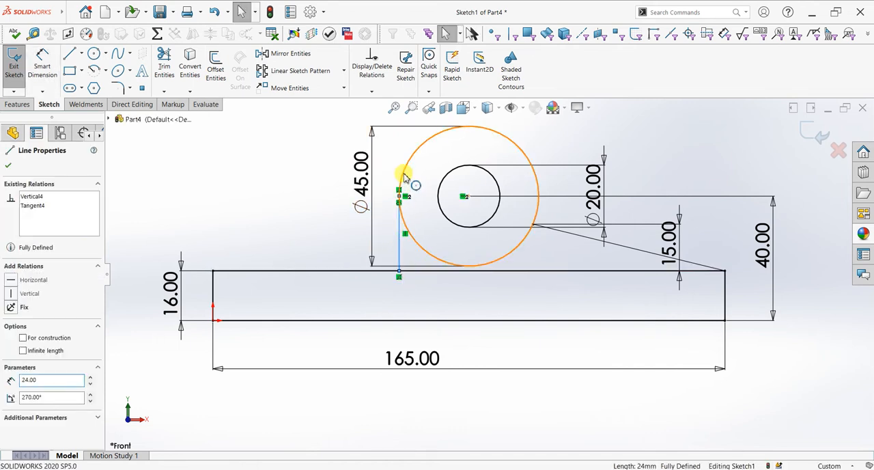
ctrl+click(406, 177)
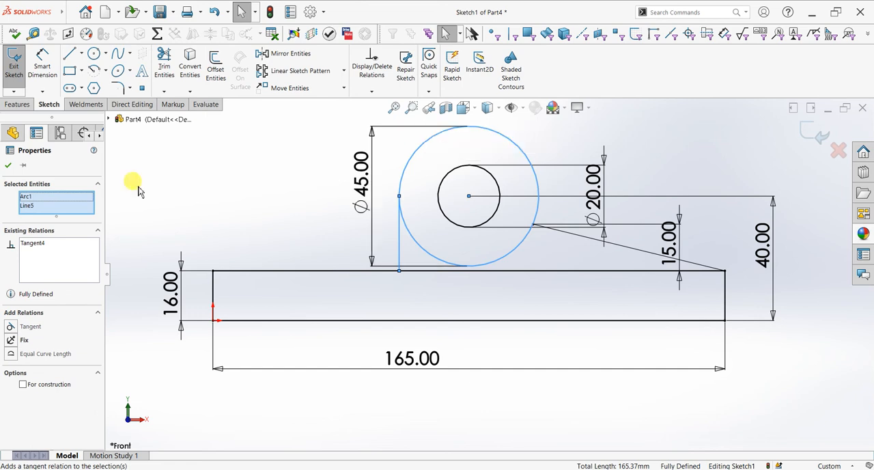
click(9, 166)
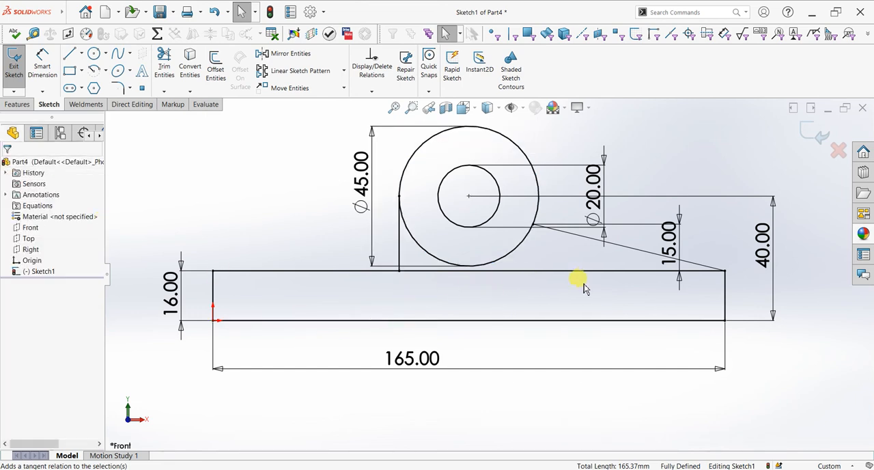
Step: Add a driven horizontal dimension between the rectangle's upper-left corner and the vertical line's lower endpoint
click(42, 63)
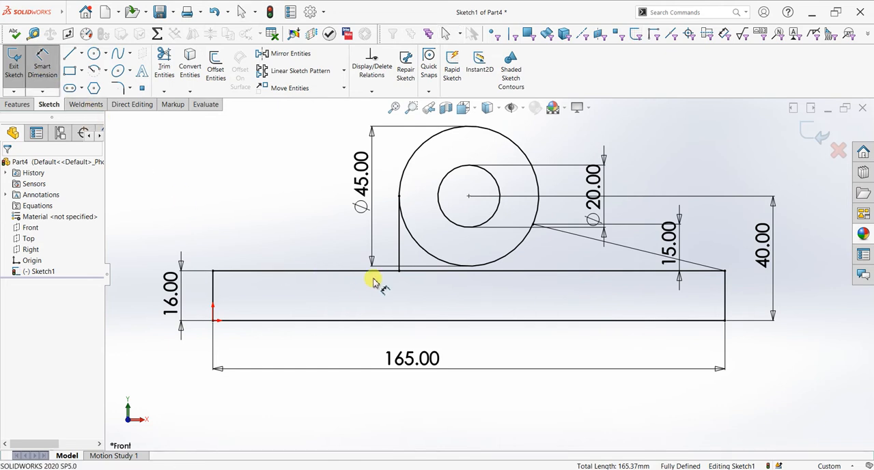
click(213, 271)
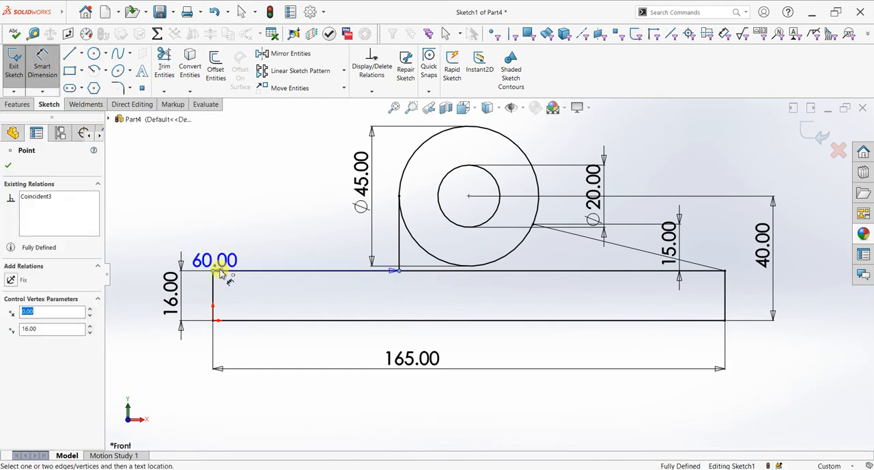
click(316, 254)
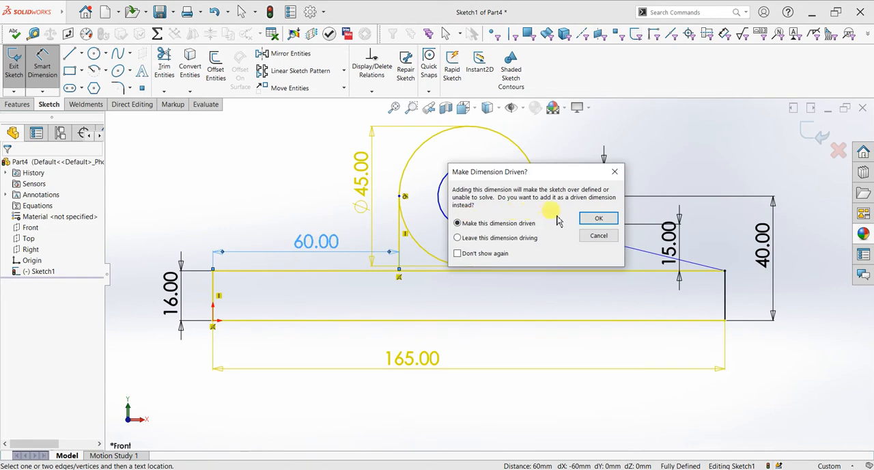
click(598, 218)
key(f)
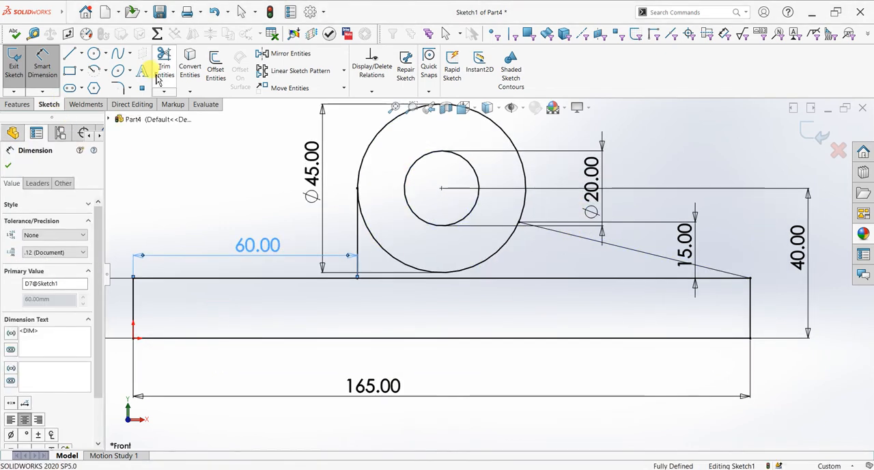
Step: Try to trim the rectangle's top edge under the outer circle with Power trim, and undo the trim
click(164, 69)
drag(377, 279, 386, 286)
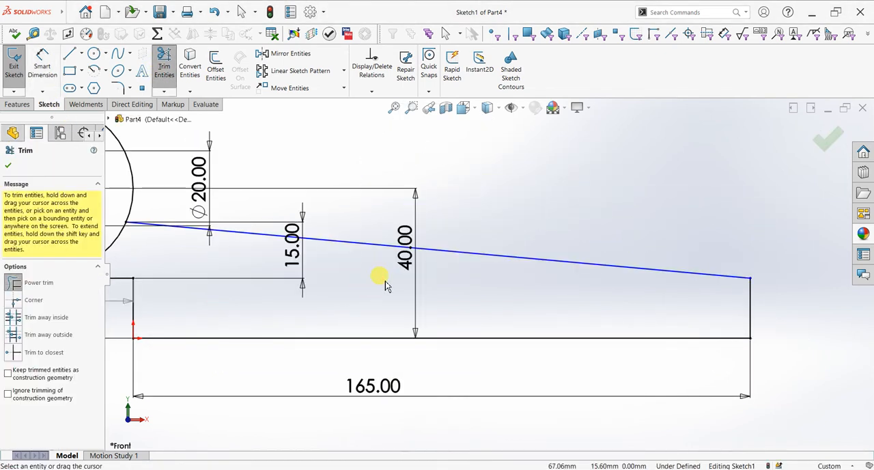
scroll(373, 280, up, 2)
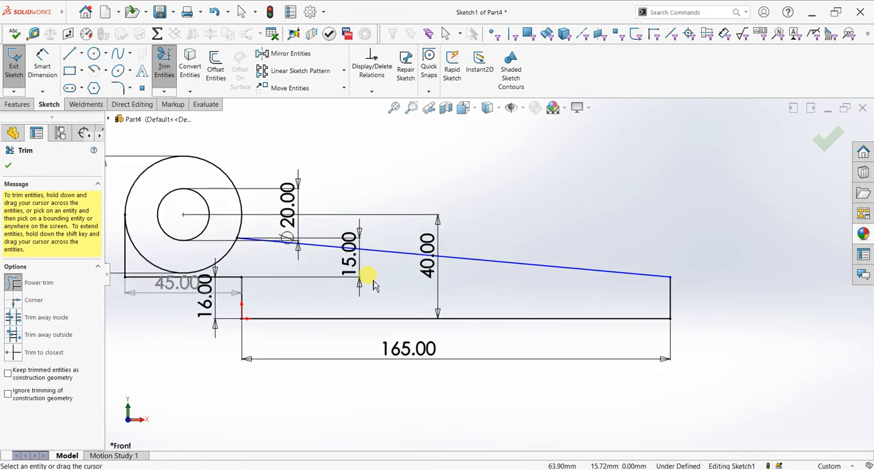
click(126, 277)
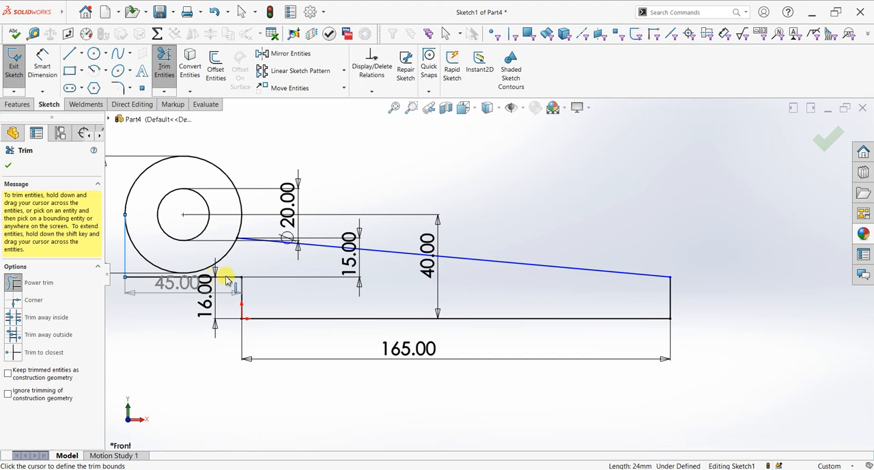
key(Escape)
key(Escape)
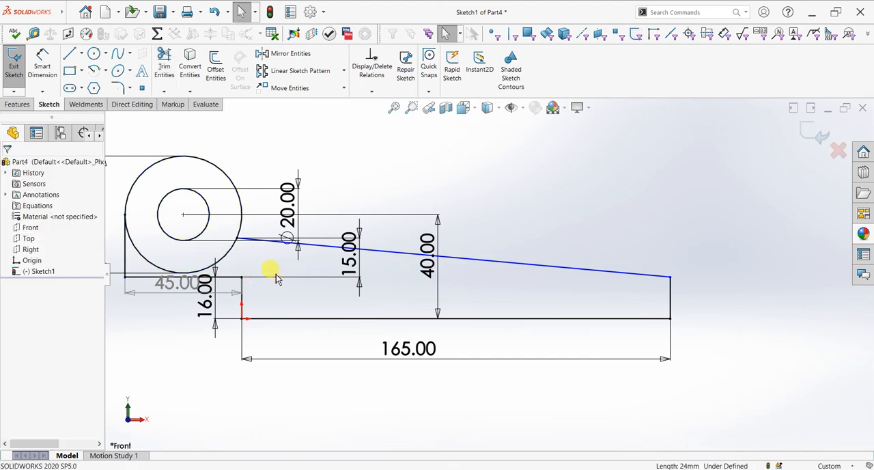
key(ctrl+z)
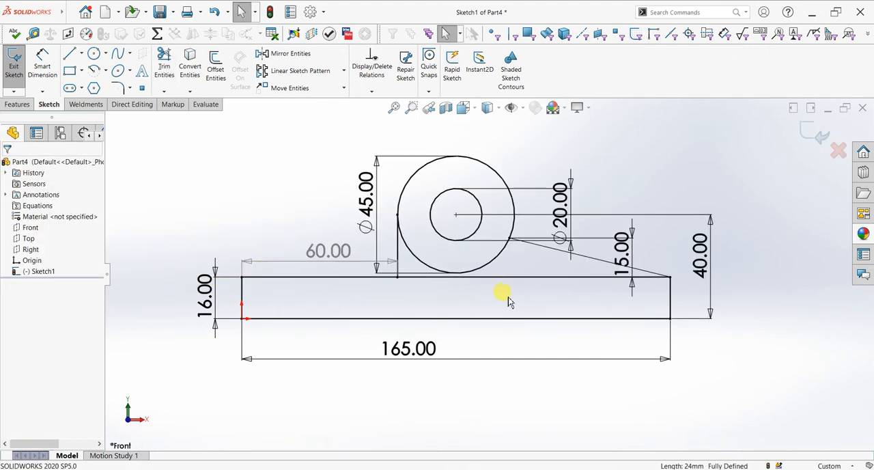
Step: Check the relations between the vertical line's upper endpoint and the outer circle, and try a concentric relation between them
mouse_move(522, 301)
middle_down()
mouse_move(519, 316)
mouse_move(472, 332)
mouse_move(504, 332)
mouse_move(495, 288)
middle_up()
scroll(495, 288, down, 2)
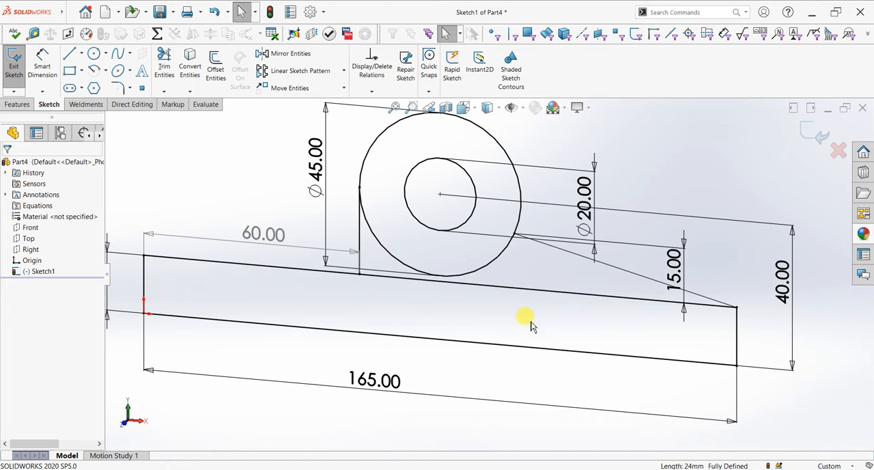
key(ctrl+1)
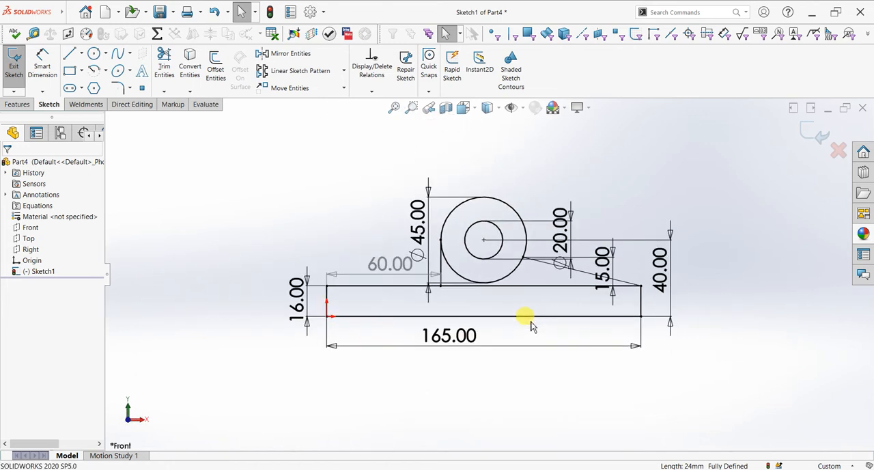
scroll(580, 285, down, 3)
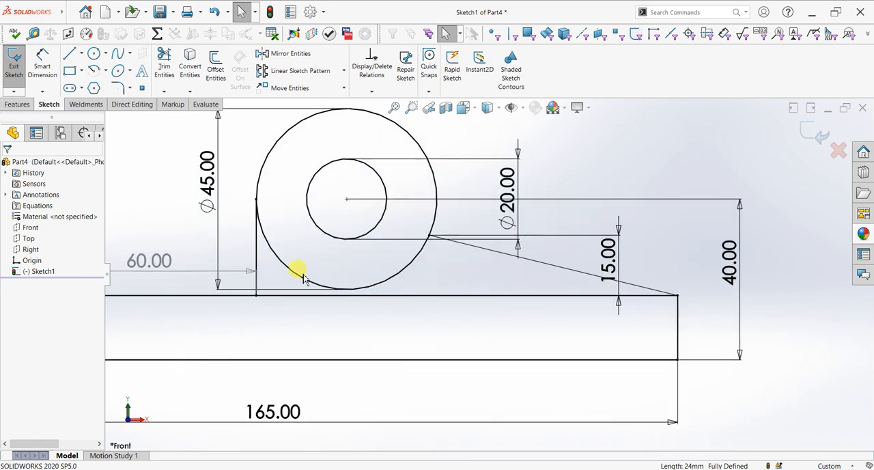
scroll(304, 275, up, 1)
click(295, 211)
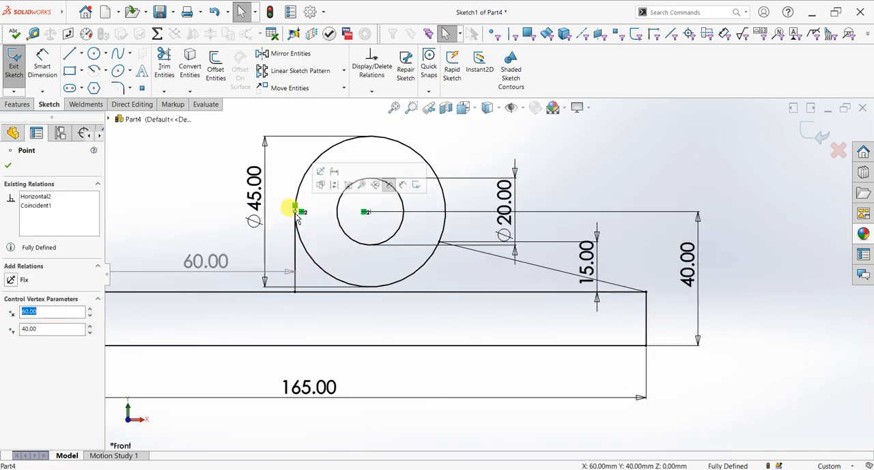
ctrl+click(298, 198)
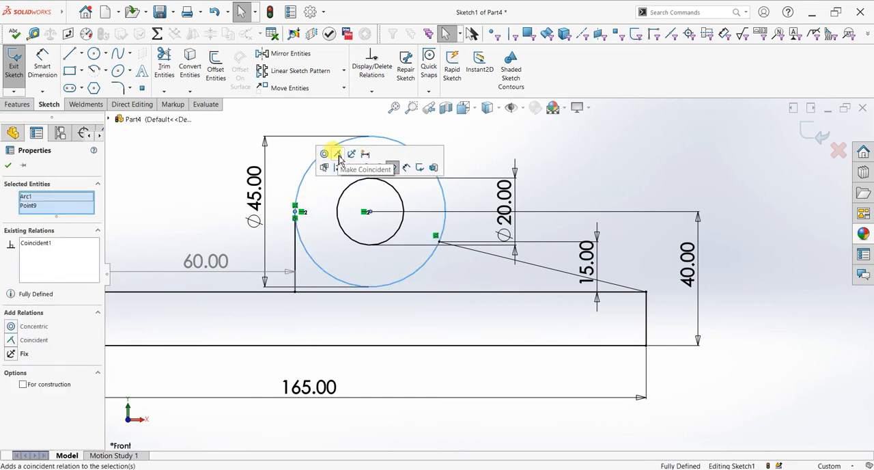
click(325, 153)
scroll(419, 301, up, 1)
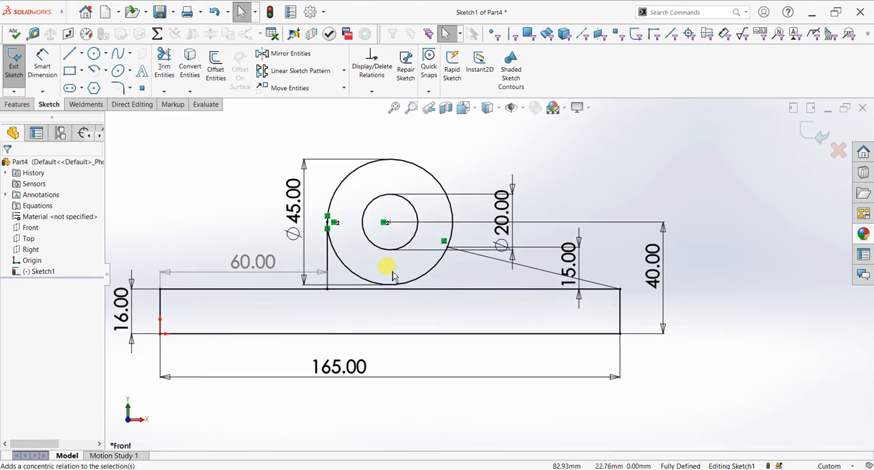
scroll(385, 290, down, 1)
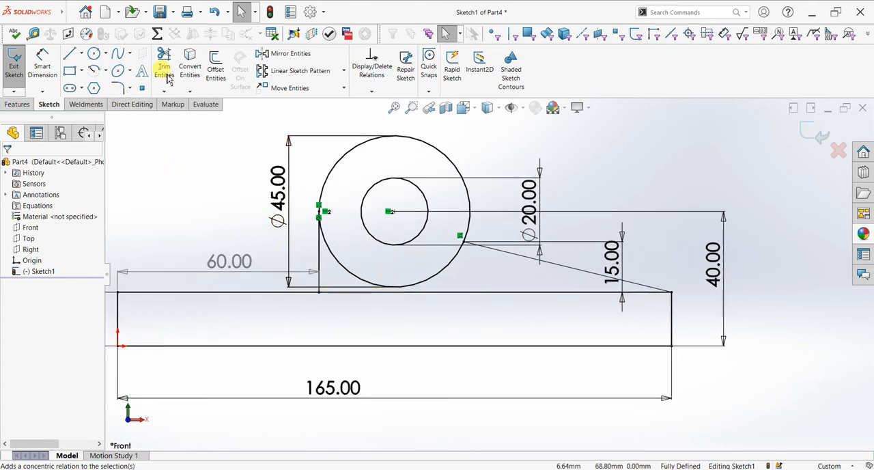
Step: Start a boss extrude of the sketch using the base rectangle and the region between it and the outer circle as contours
click(21, 105)
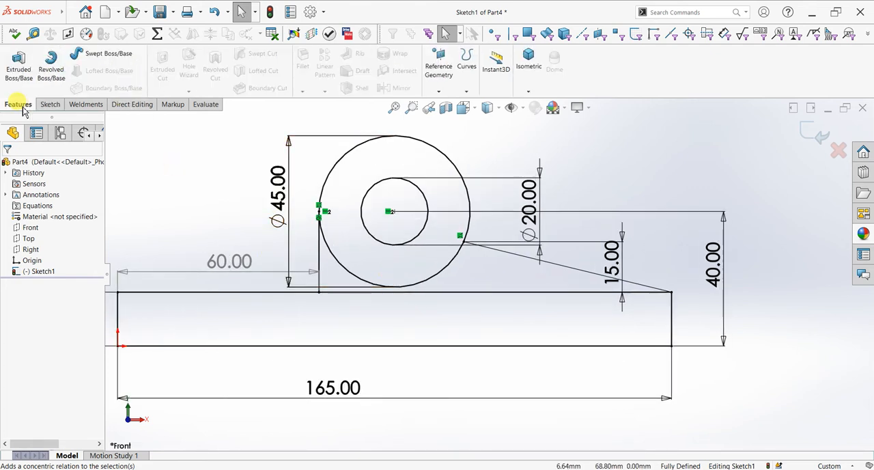
click(18, 65)
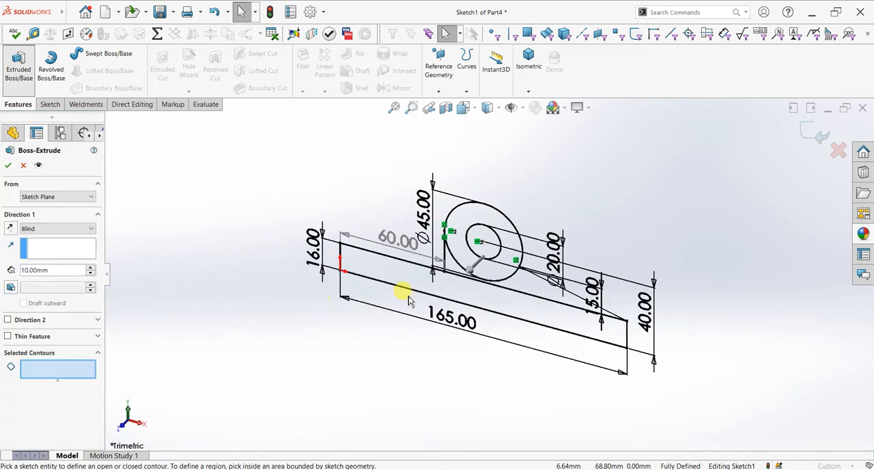
click(416, 279)
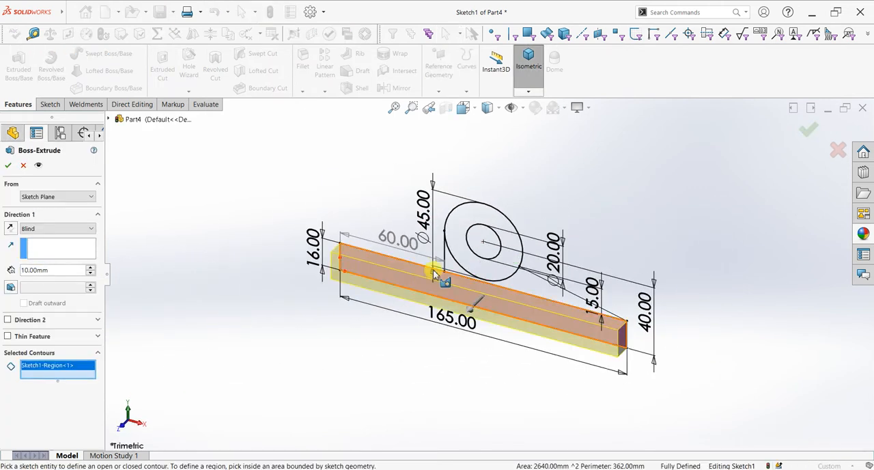
click(454, 269)
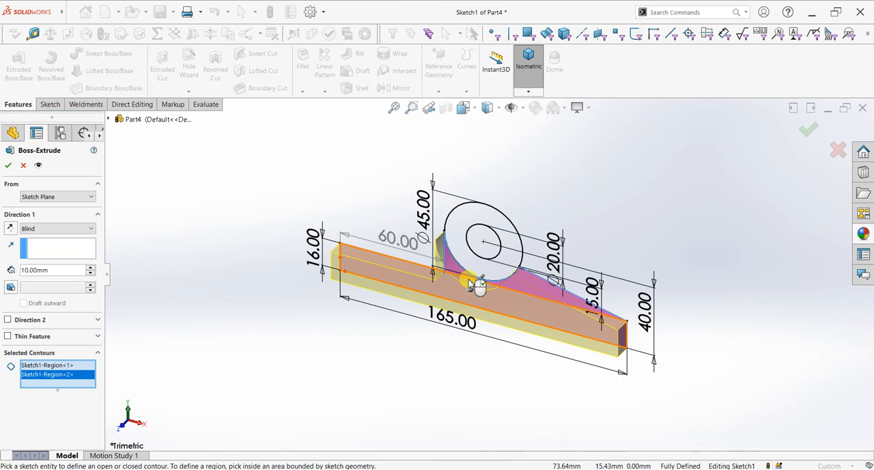
Step: Extrude the two selected contours with the Mid Plane end condition and a depth of 50+15 mm
click(48, 232)
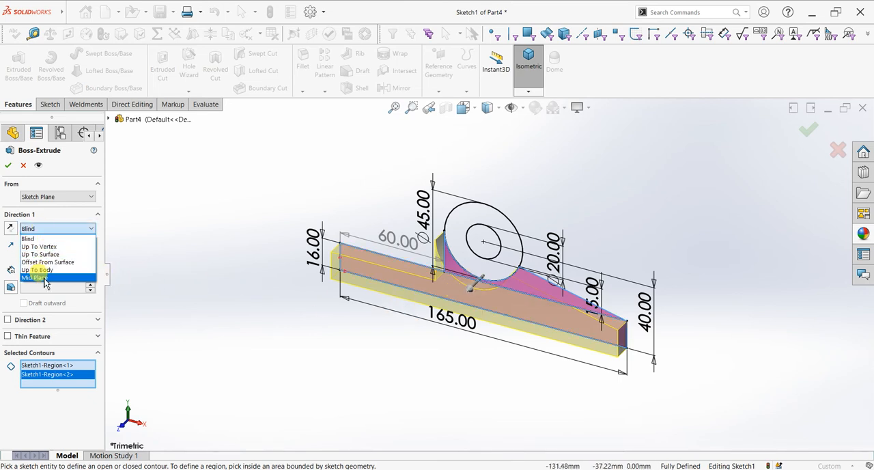
click(41, 278)
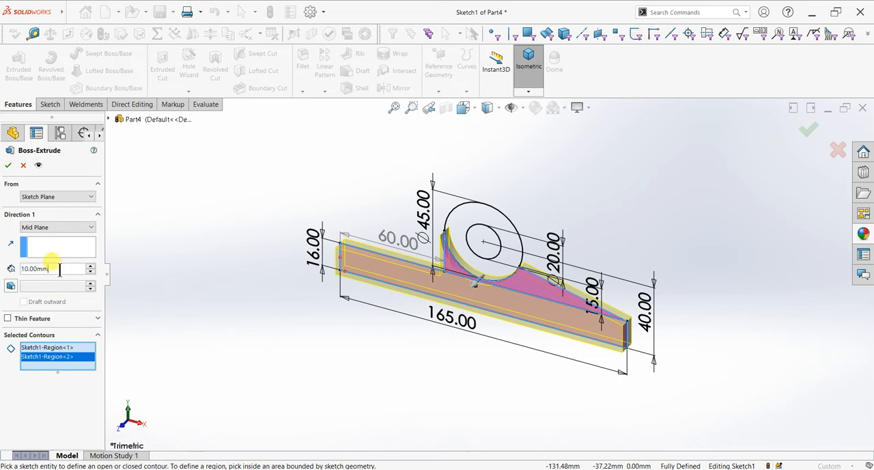
text(50)
key(Return)
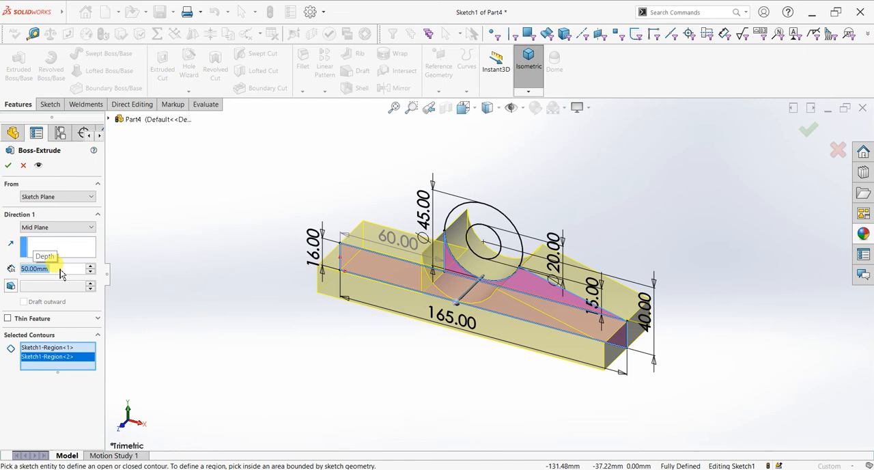
text(50+)
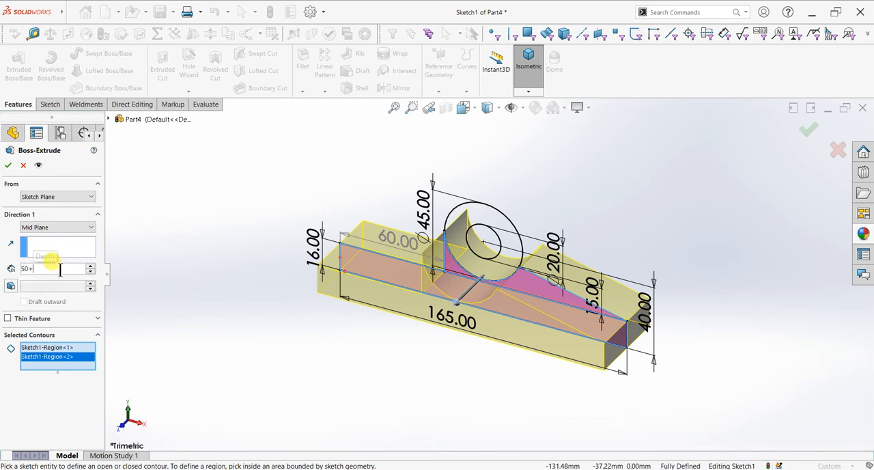
text(15)
key(Return)
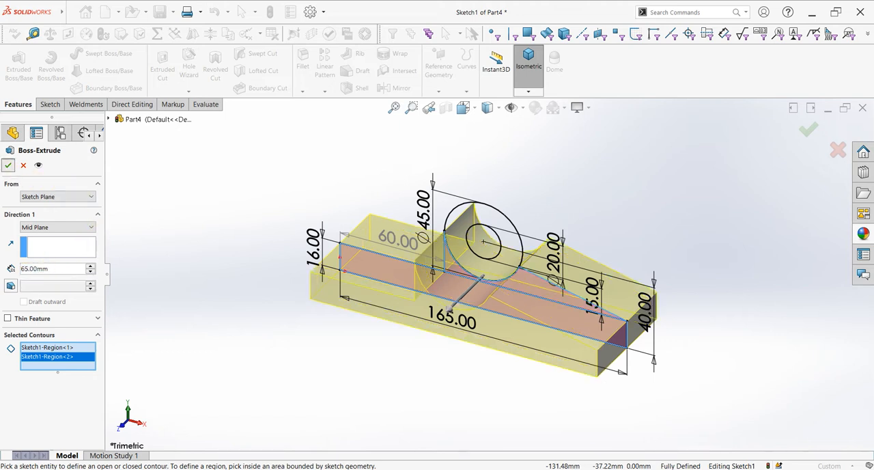
click(8, 164)
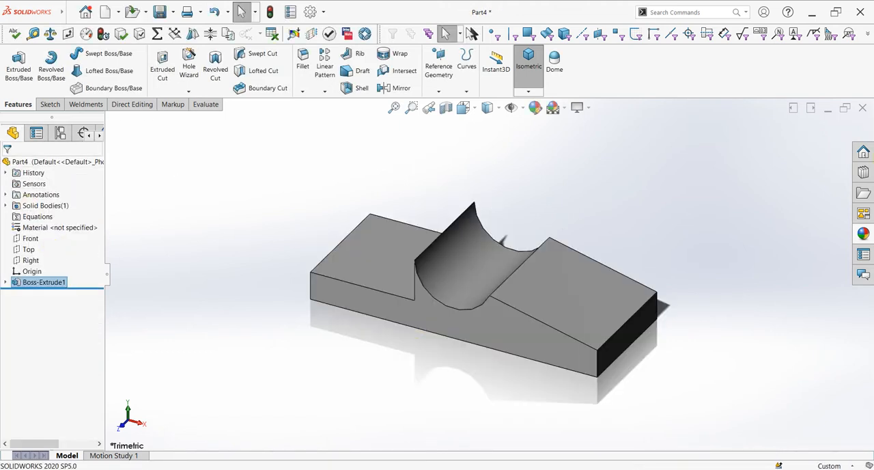
Step: Extrude the ring between the concentric circles of Sketch1 with the Mid Plane end condition and a depth of 80 mm
click(6, 282)
click(38, 293)
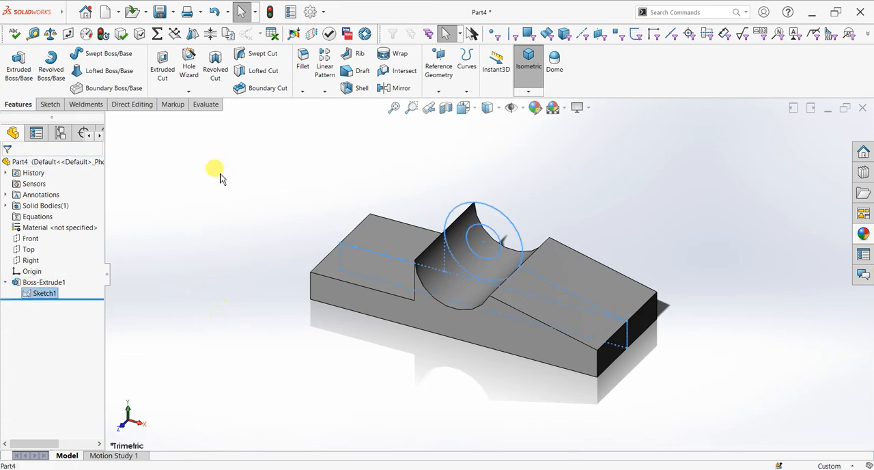
click(18, 65)
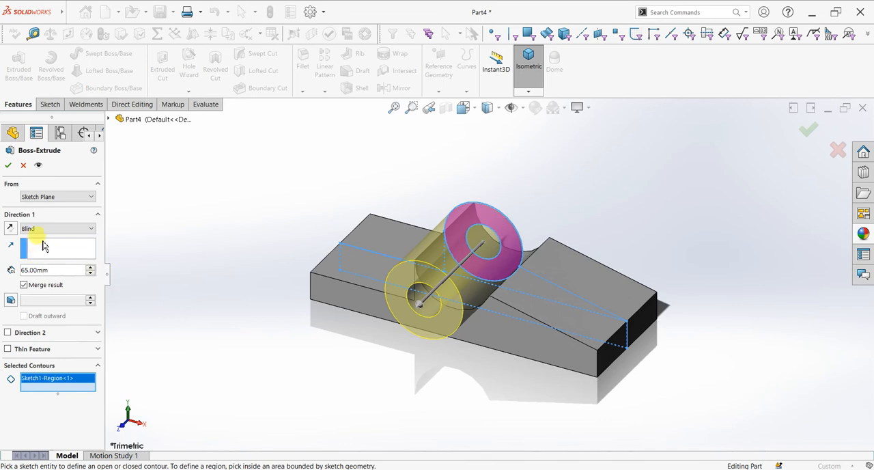
click(46, 229)
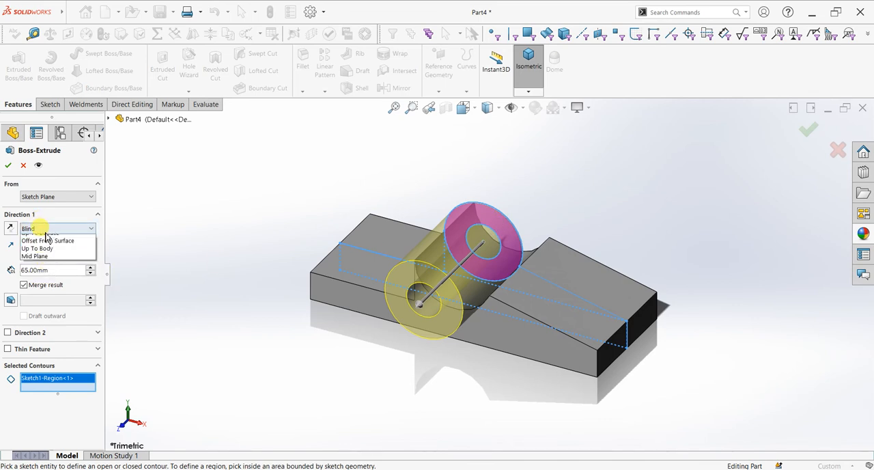
click(35, 285)
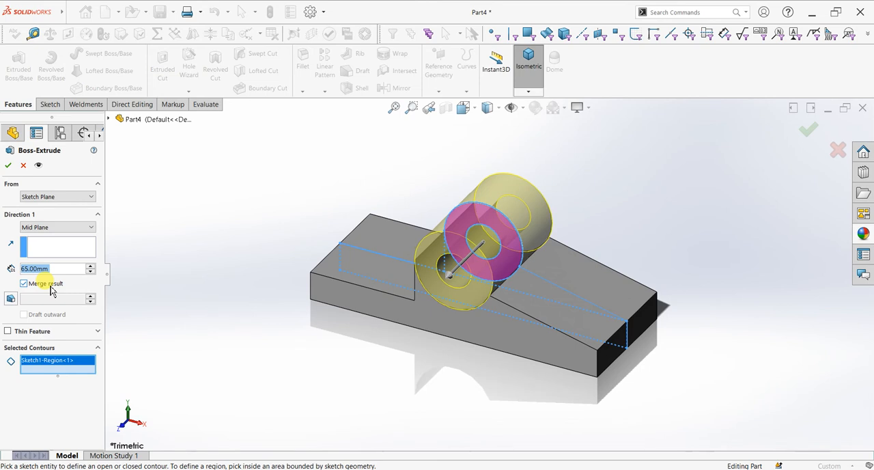
text(80)
key(Return)
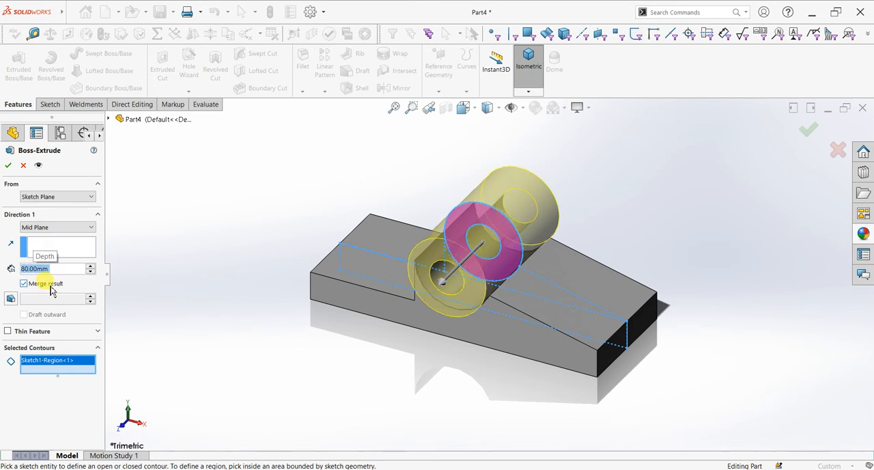
click(8, 168)
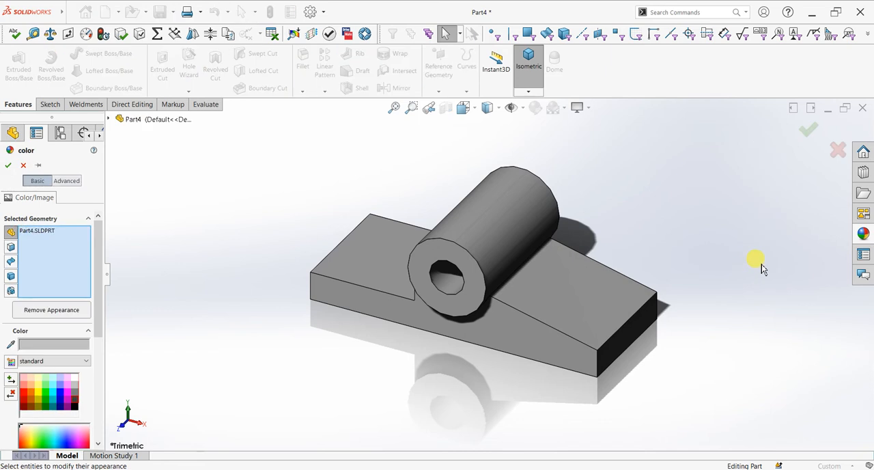
Step: Apply a light blue-grey colour appearance to the whole part
click(9, 165)
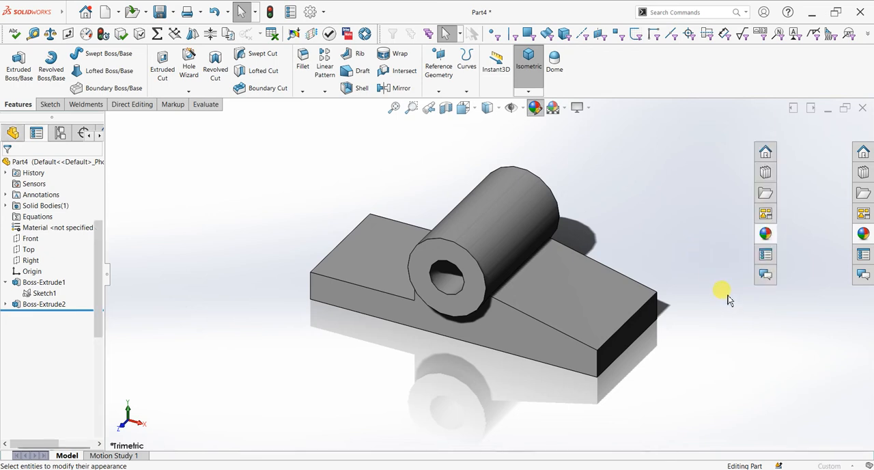
click(811, 282)
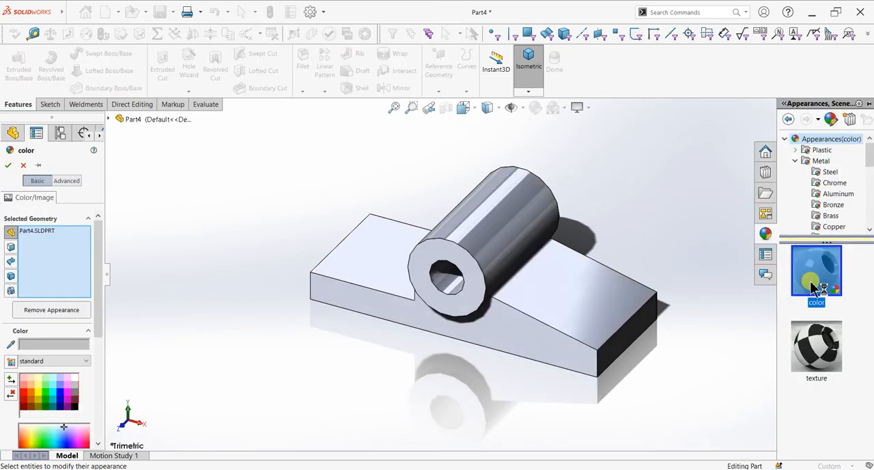
click(8, 166)
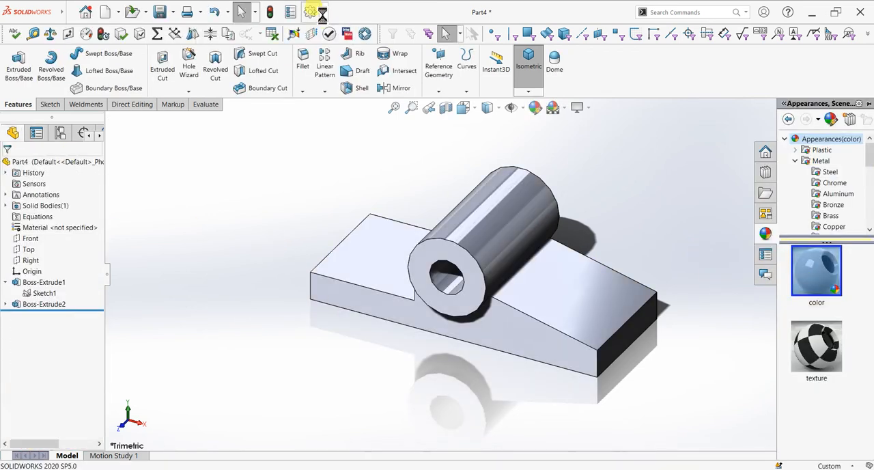
Step: Raise the document's shaded and wireframe image quality to smooth the displayed curved edges
click(327, 13)
click(328, 30)
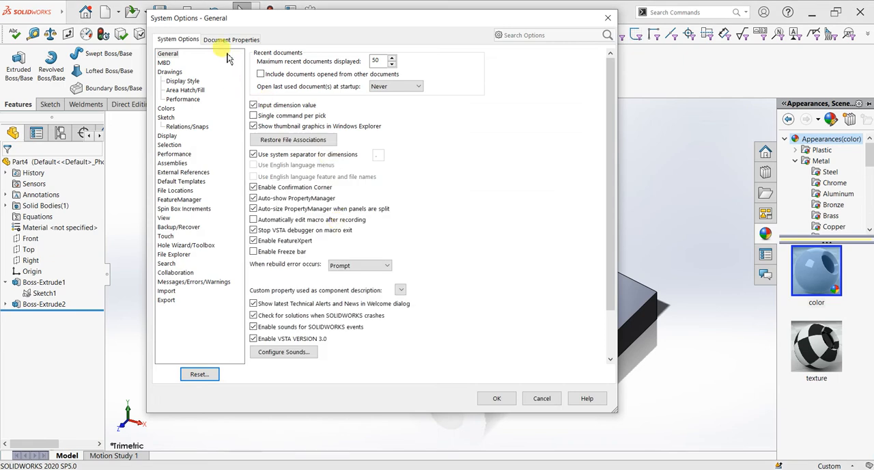
click(227, 38)
click(178, 157)
drag(285, 74, 433, 76)
drag(309, 190, 437, 190)
click(497, 400)
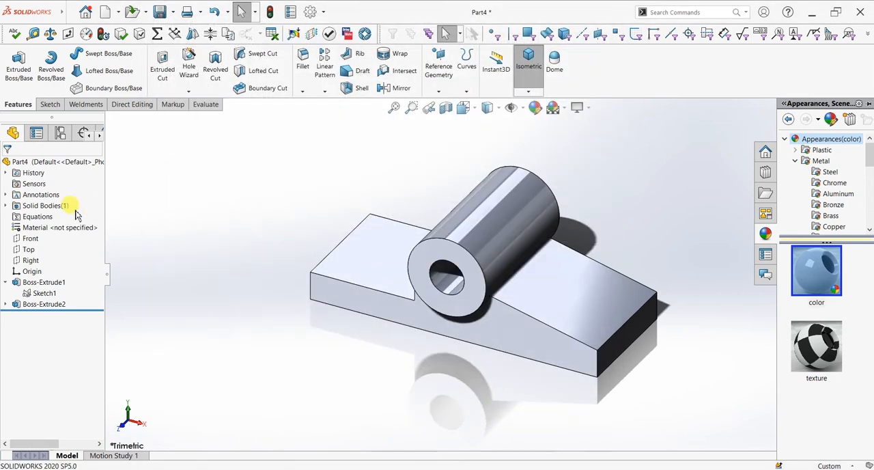
Step: Change the whole part's appearance colour to dark grey from the standard swatches
click(535, 108)
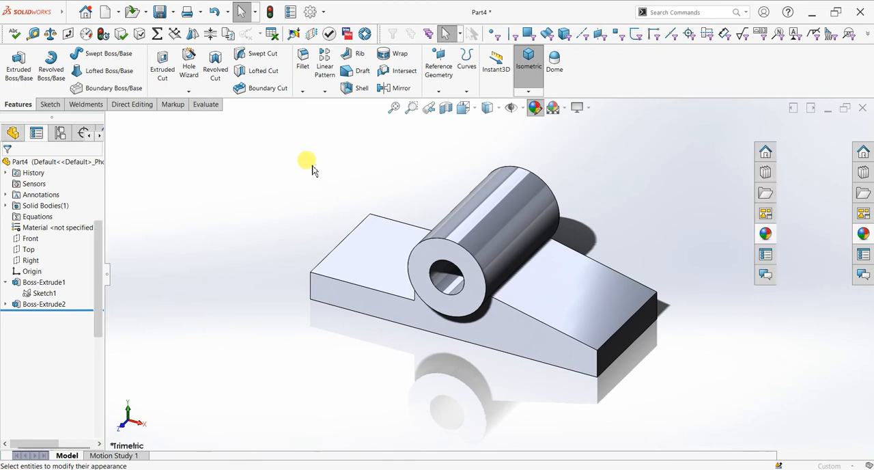
click(76, 399)
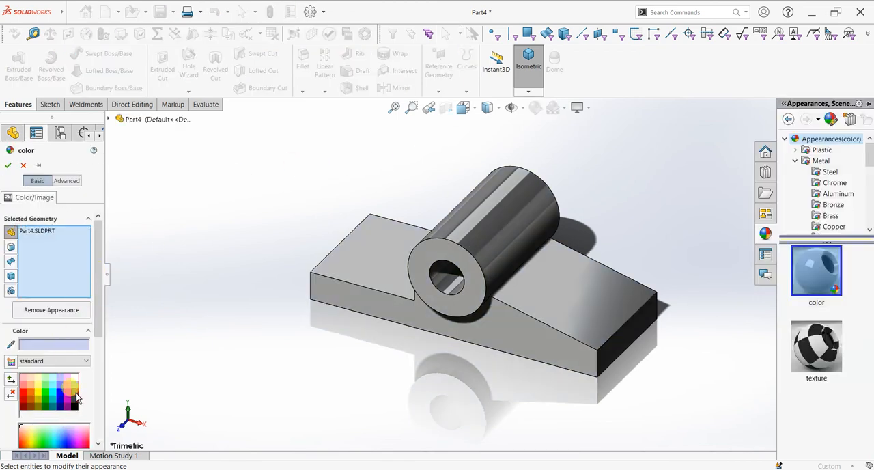
click(78, 405)
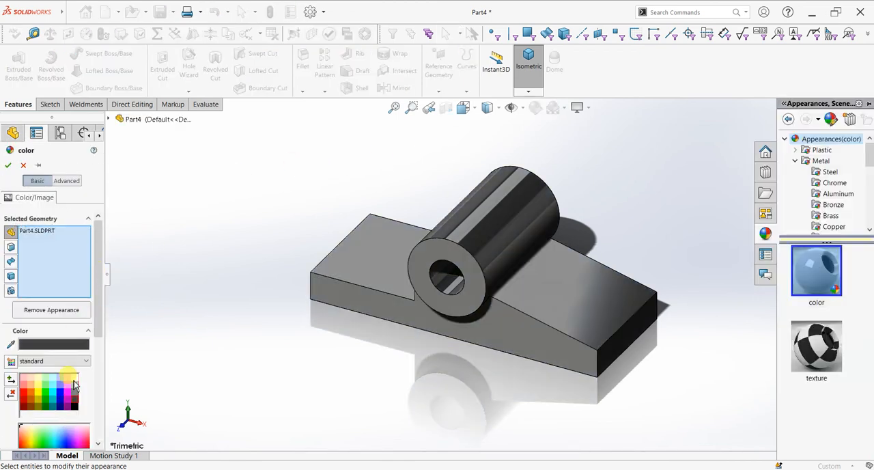
click(9, 164)
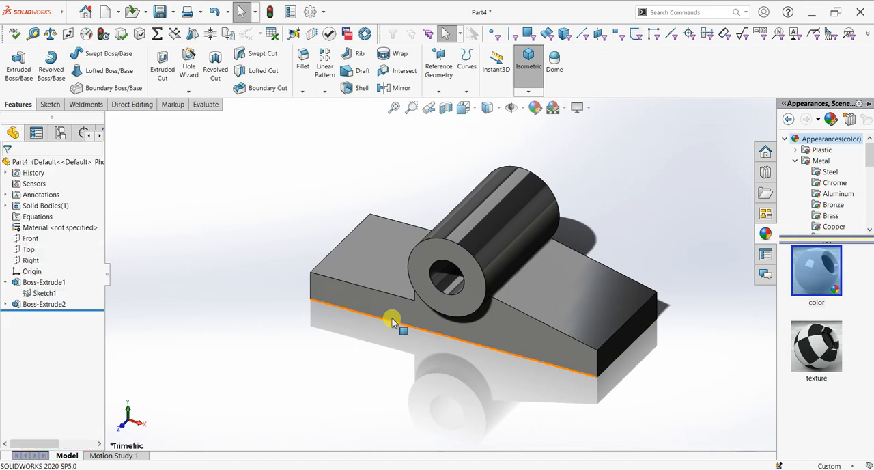
Step: Start a sketch on the base's front face and draw a 45 mm diameter circle over the cylinder's outer edge, concentric with the bore
click(448, 256)
key(ctrl+8)
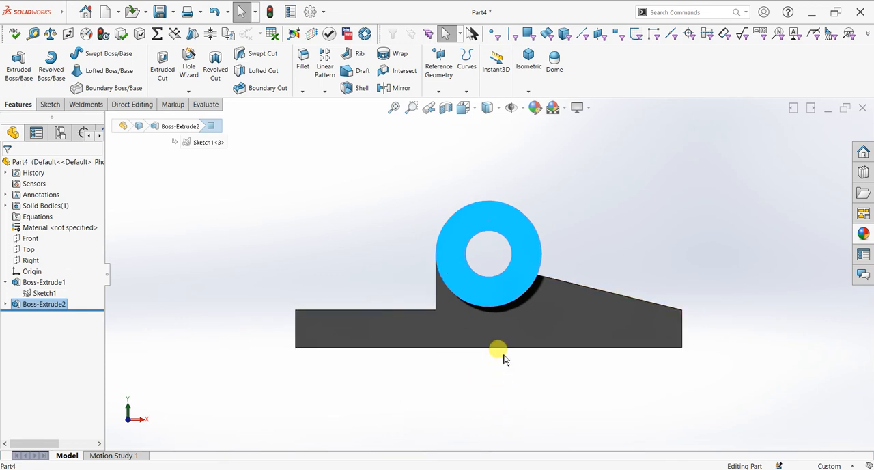
click(471, 326)
middle_drag(526, 305, 663, 254)
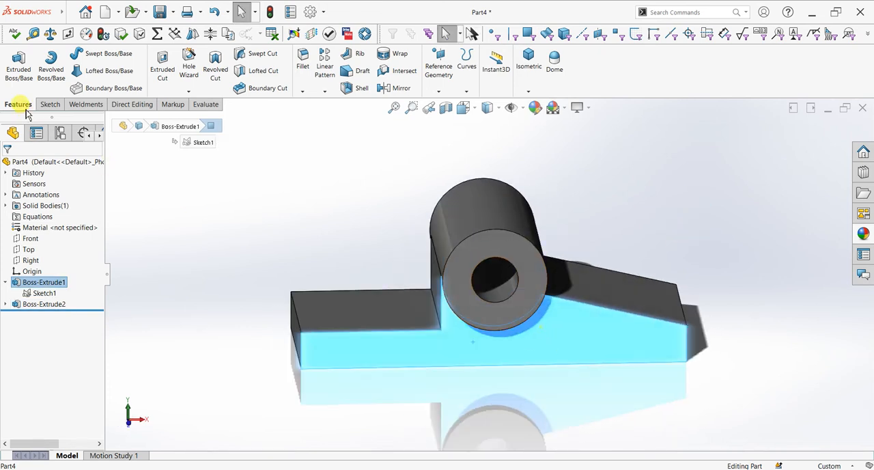
click(49, 104)
click(13, 64)
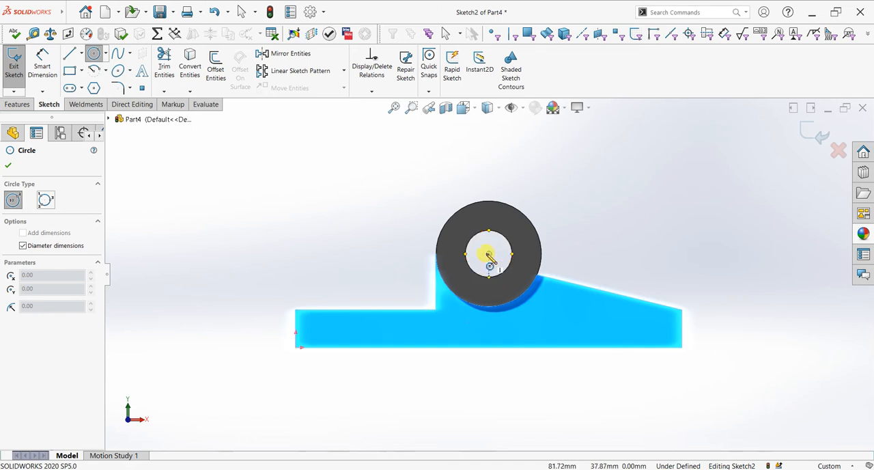
click(489, 254)
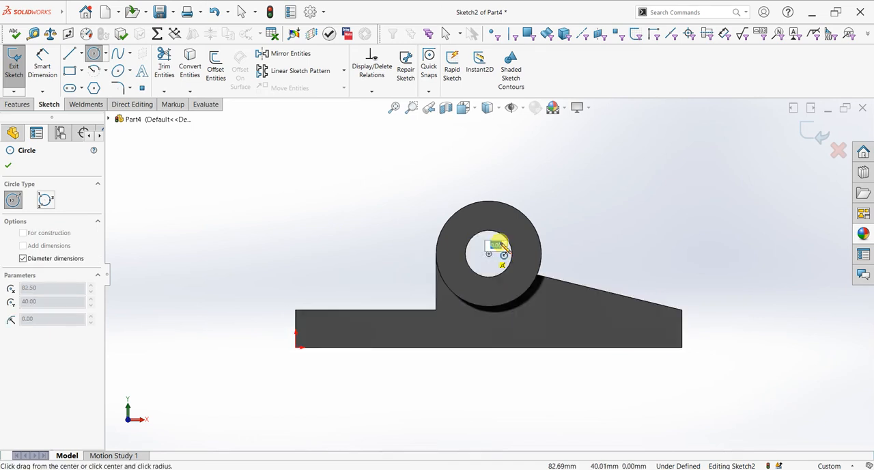
click(521, 212)
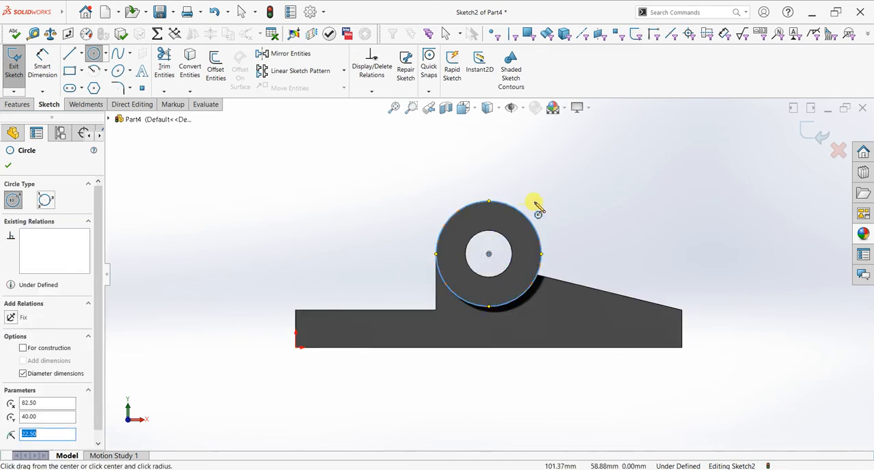
click(13, 166)
Step: Sketch a corner rectangle about 21 mm wide rising from inside the ring, above the bore, to well above the cylinder
click(69, 78)
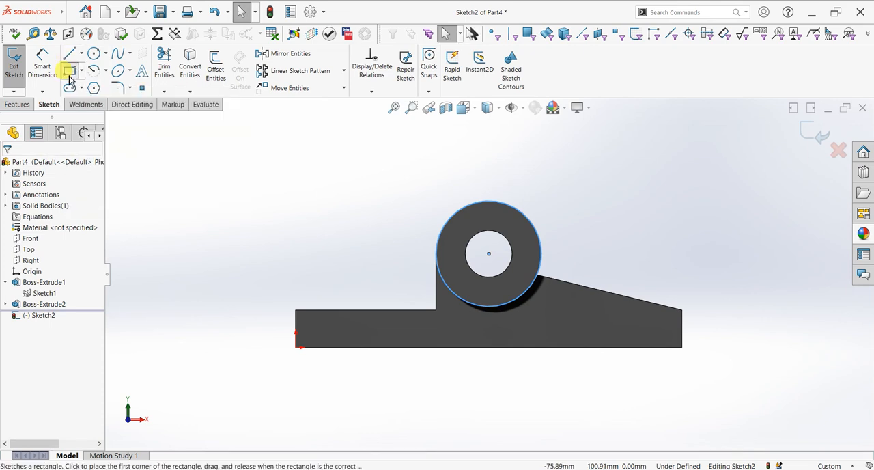
scroll(546, 162, up, 3)
scroll(547, 185, down, 3)
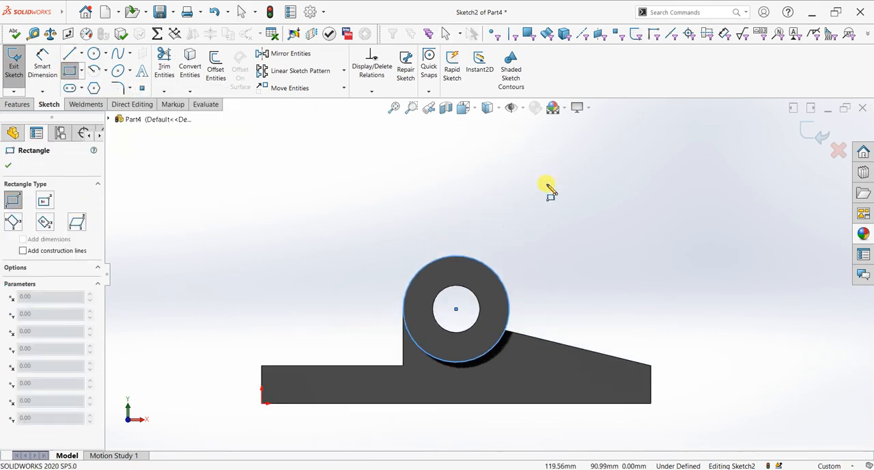
click(434, 280)
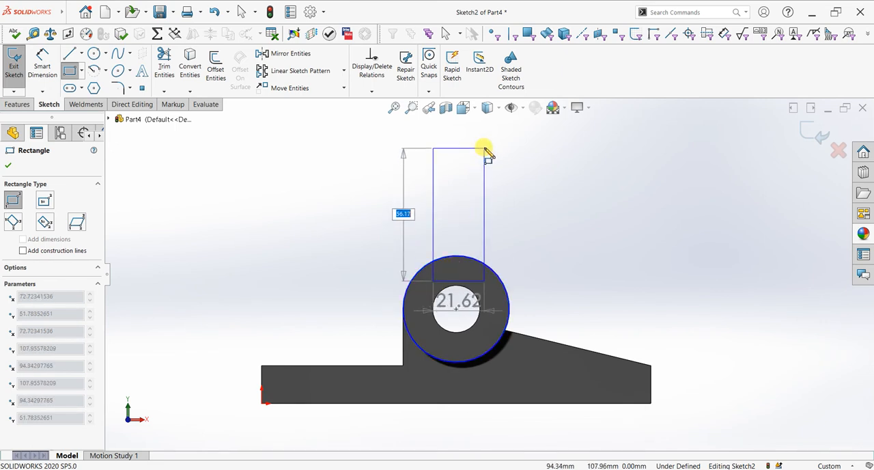
click(484, 140)
right_click(509, 144)
click(536, 148)
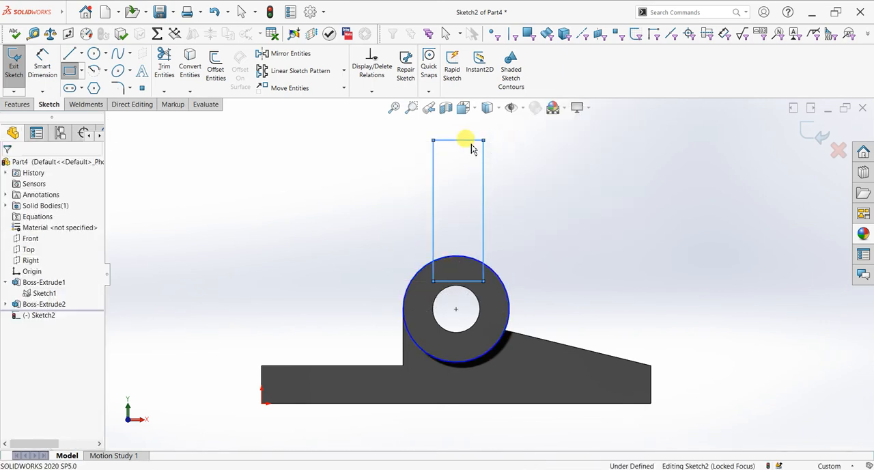
Step: Add a vertical relation between the midpoint of the rectangle's top edge and the circle's centre
click(459, 141)
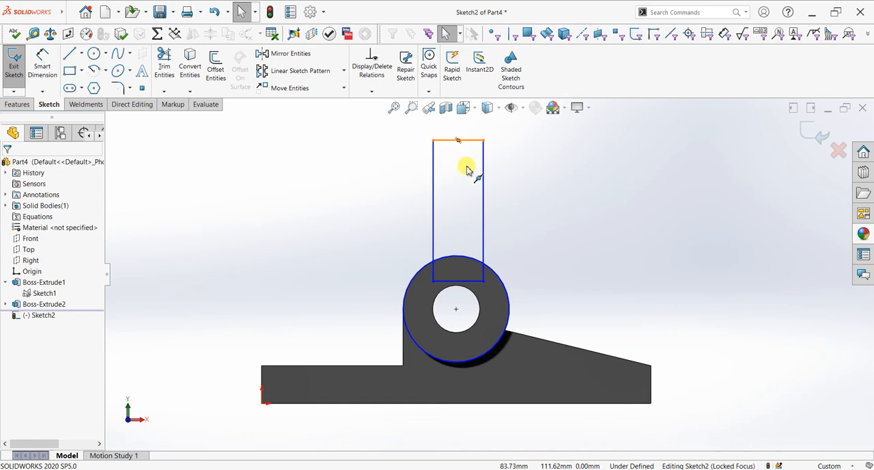
ctrl+click(457, 311)
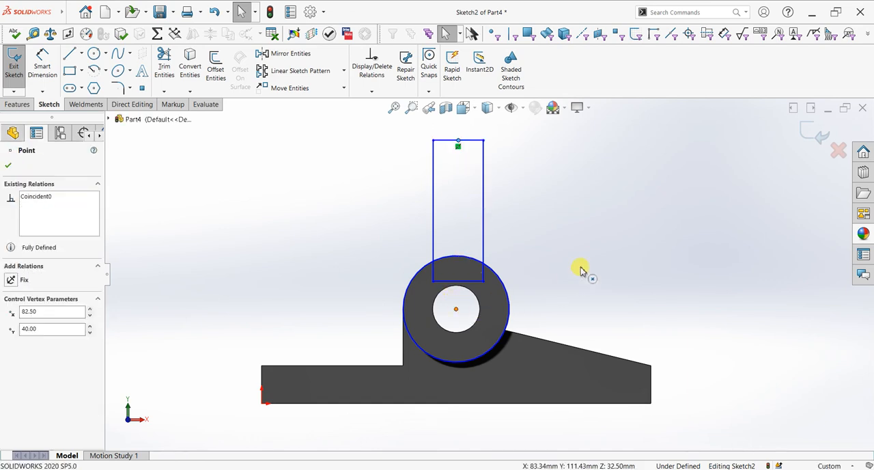
click(497, 268)
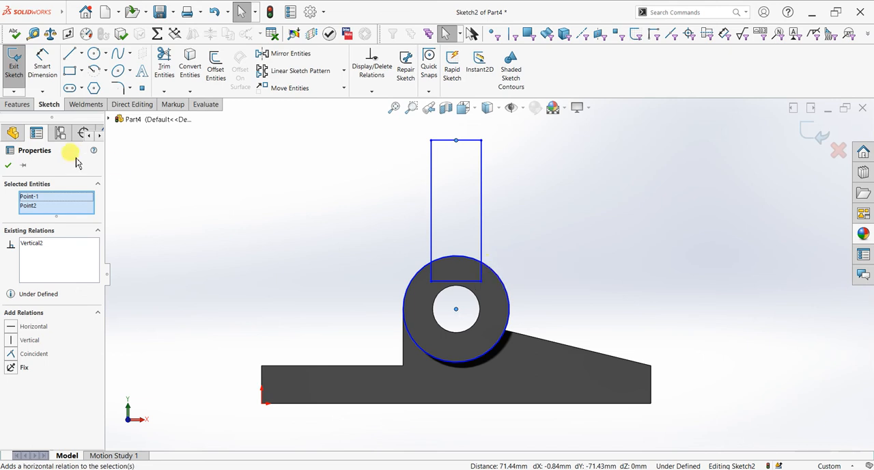
click(9, 165)
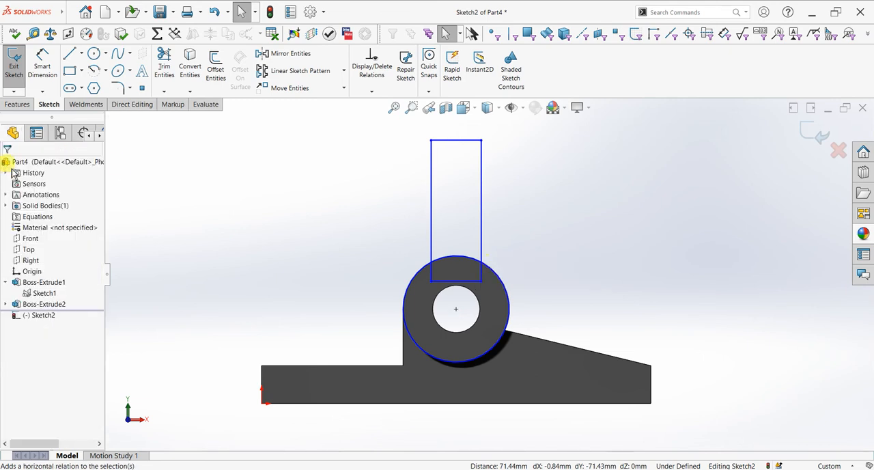
Step: Dimension the rectangle's bottom edge to a width of 25 mm
click(48, 64)
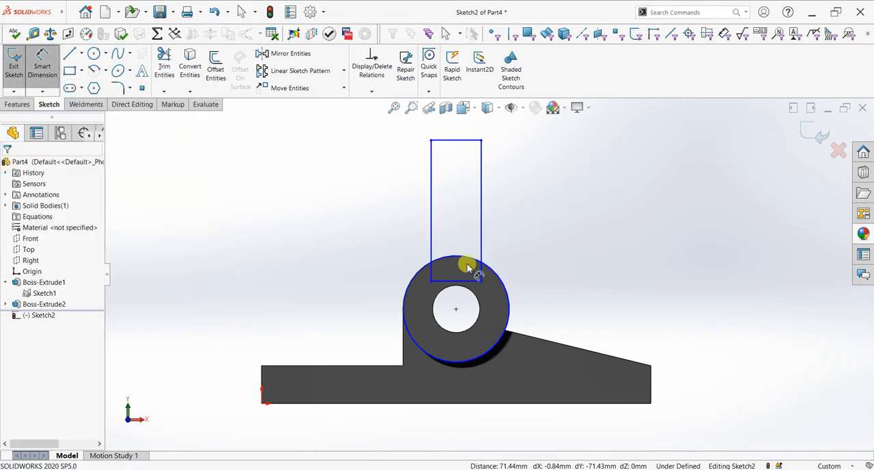
click(462, 290)
click(457, 380)
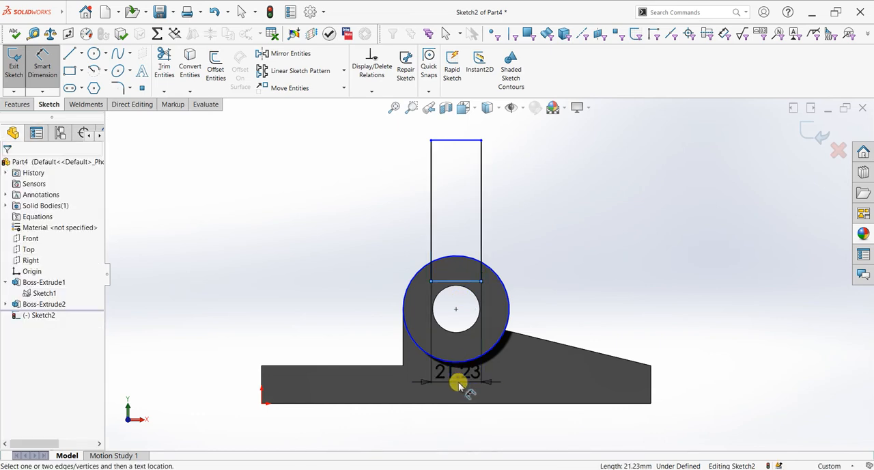
text(25)
key(Return)
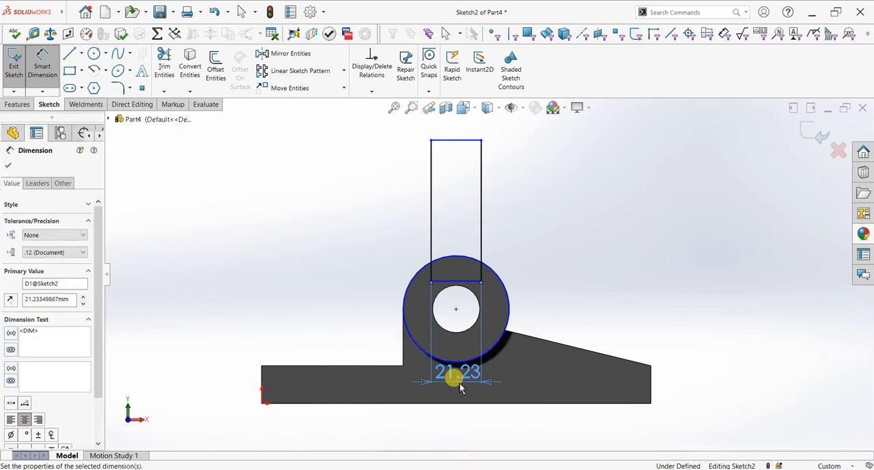
Step: Dimension the distance from the circle's centre to the rectangle's top edge as 70 mm
click(462, 141)
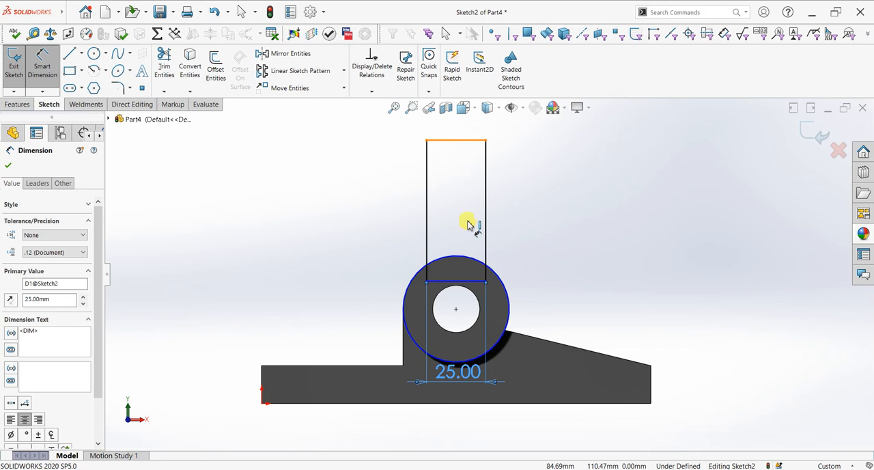
click(455, 309)
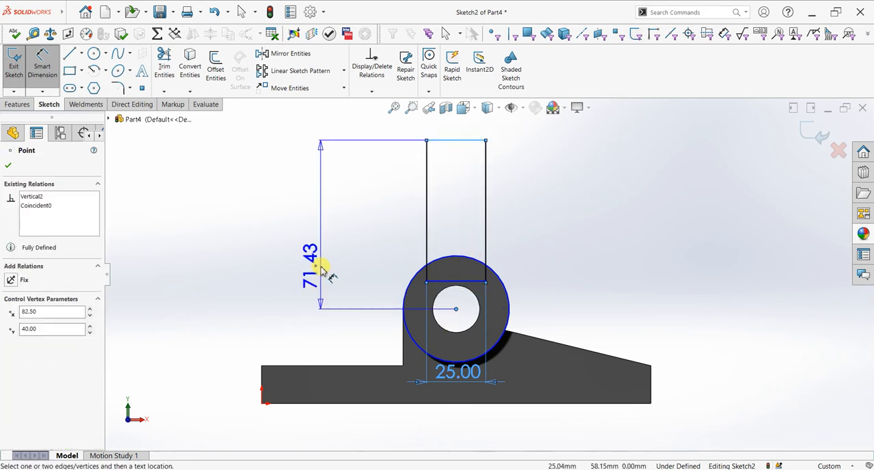
click(309, 239)
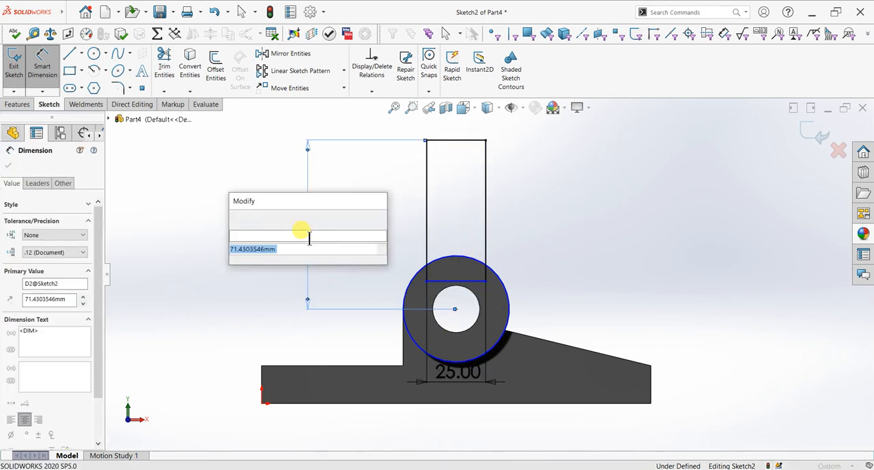
text(70)
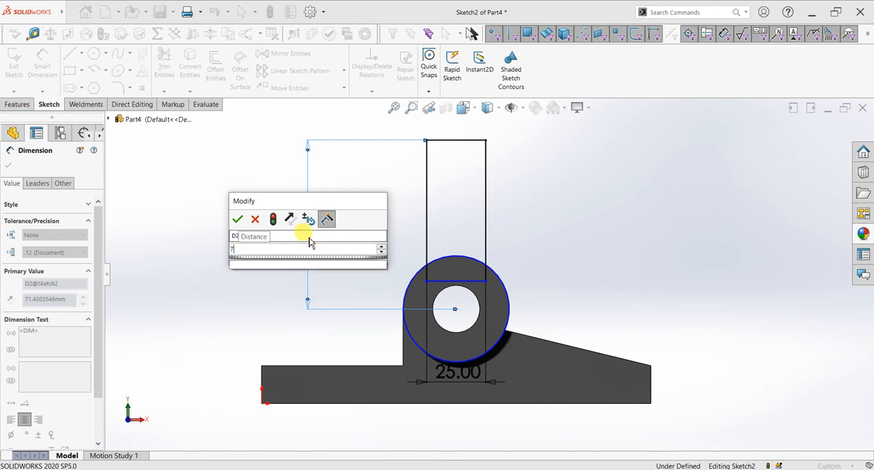
key(Return)
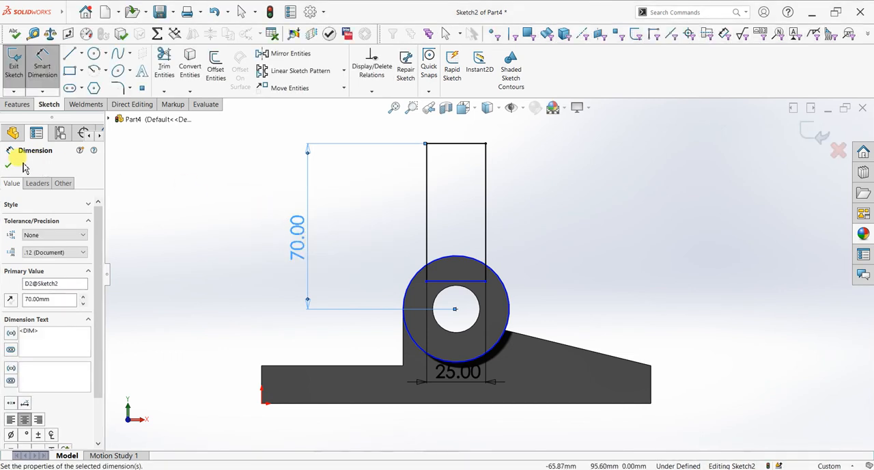
click(8, 166)
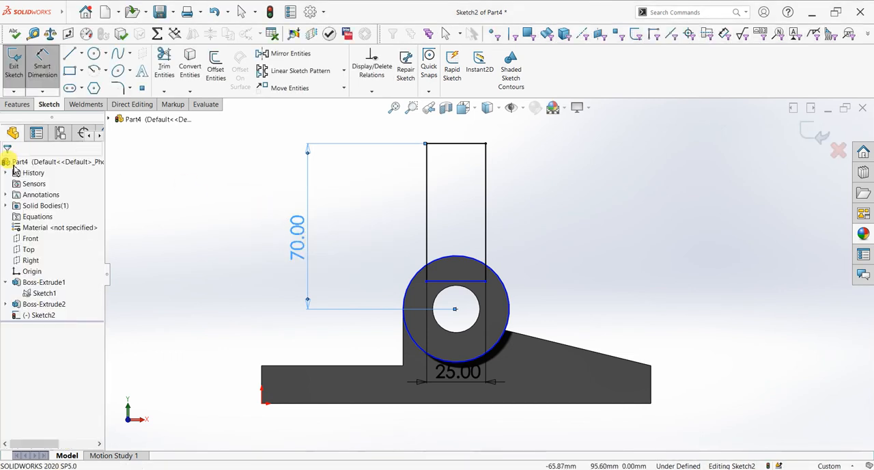
Step: Sketch a circle of 12.5 mm radius centred on the midpoint of the rectangle's top edge and passing through its corner
click(96, 56)
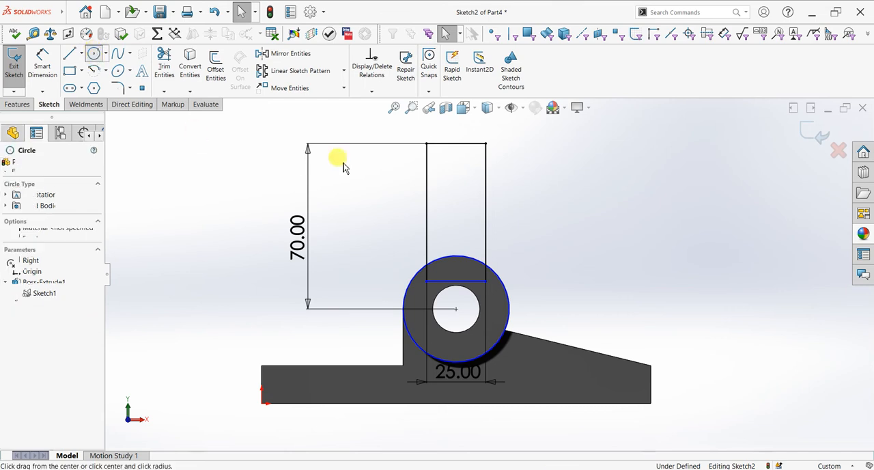
click(456, 143)
click(486, 143)
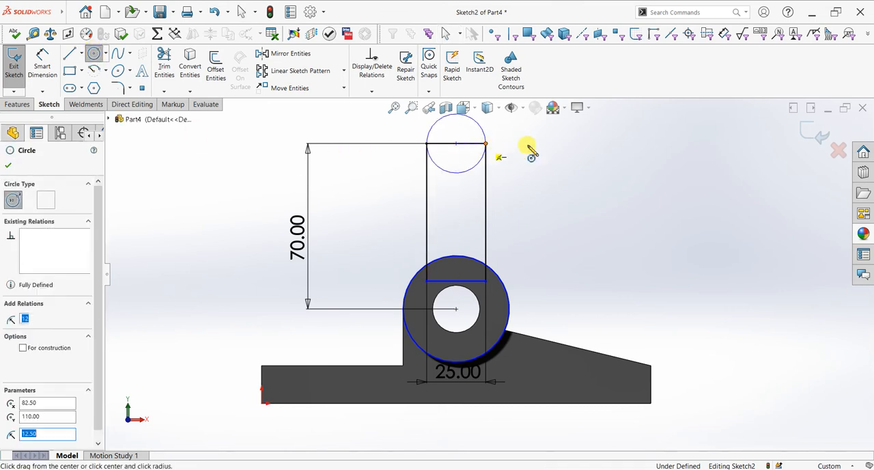
key(Escape)
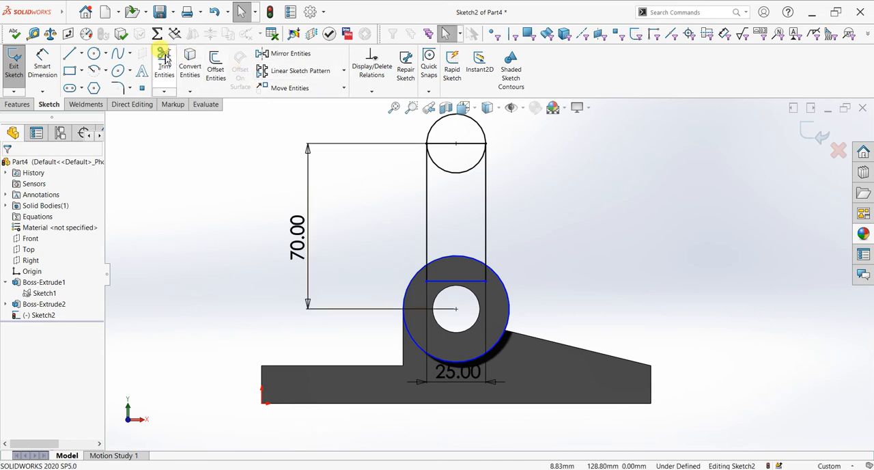
Step: Power-trim the lower half of the small circle and the rectangle's top edge to leave a rounded upper end
click(164, 65)
drag(455, 191, 456, 136)
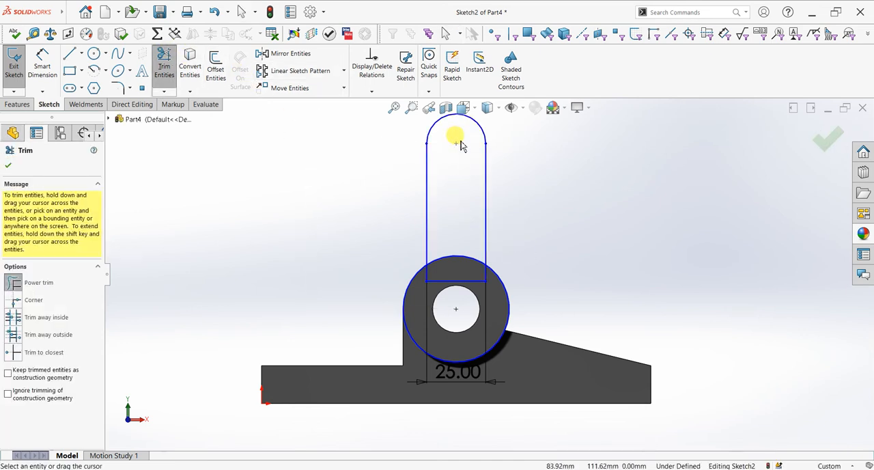
click(7, 167)
Step: Set up a boss extrusion of the round-topped contour above the cylinder and reverse its direction to run over the part
middle_drag(582, 269, 552, 349)
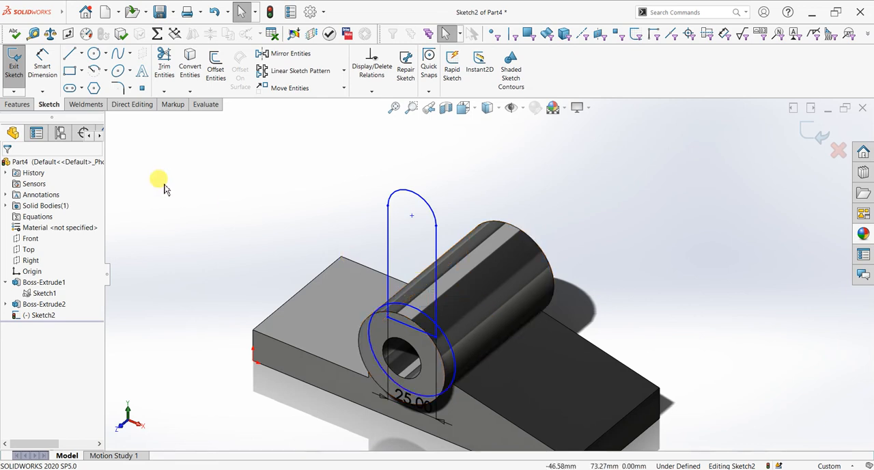
click(27, 103)
click(19, 69)
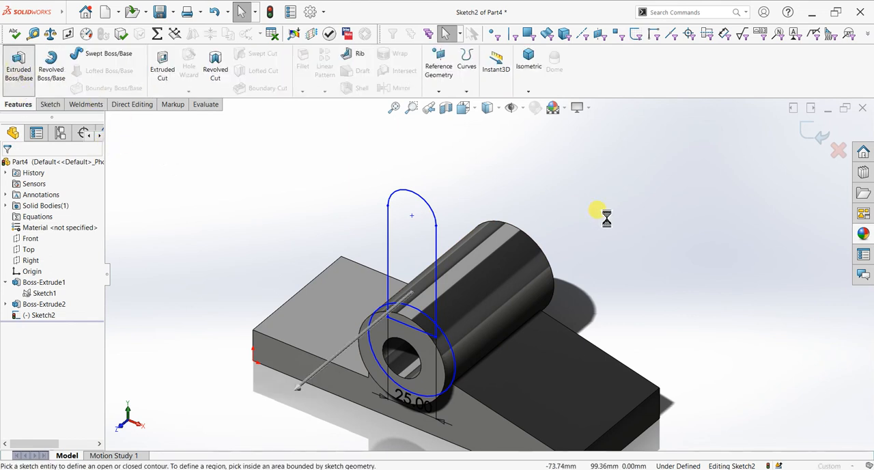
click(423, 265)
click(27, 230)
click(24, 229)
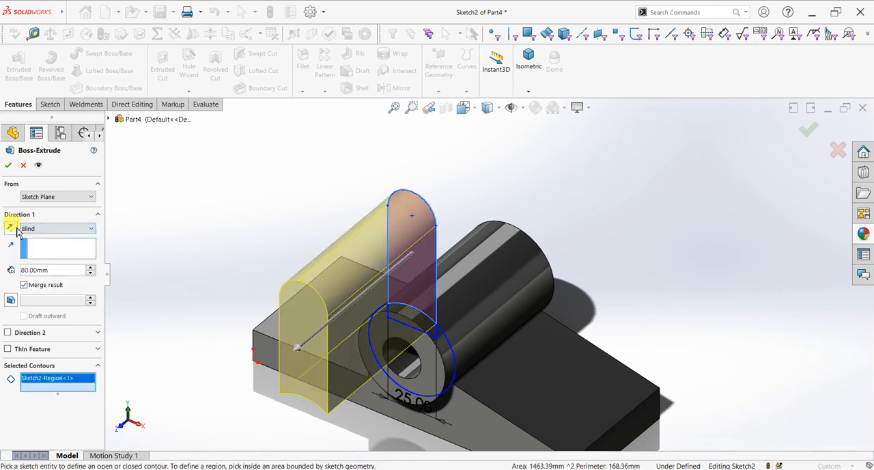
click(10, 229)
Step: Try the Up To Surface end condition for the extrusion, with the base's back face as the limit
click(27, 229)
click(51, 261)
mouse_move(537, 283)
middle_down()
mouse_move(587, 288)
mouse_move(547, 286)
middle_up()
click(580, 319)
middle_drag(275, 254, 363, 242)
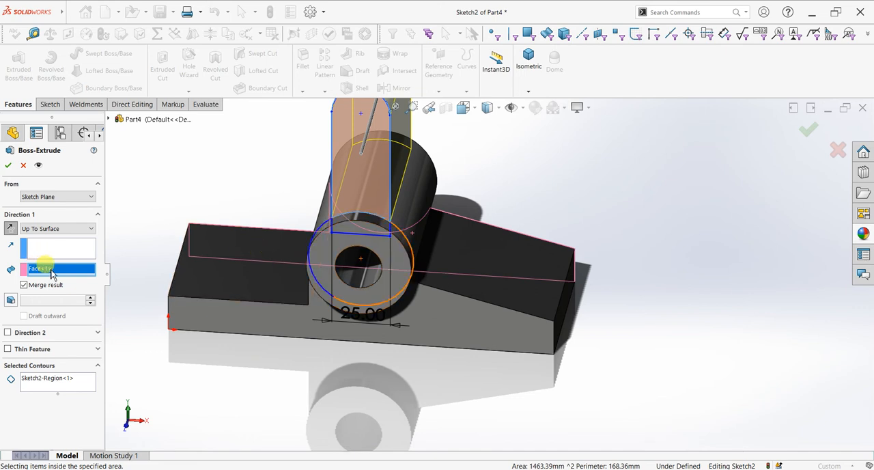
Step: Switch the extrusion's end condition to Blind, set its depth to 25 mm and create the upright
click(43, 229)
click(52, 239)
middle_drag(532, 243, 365, 232)
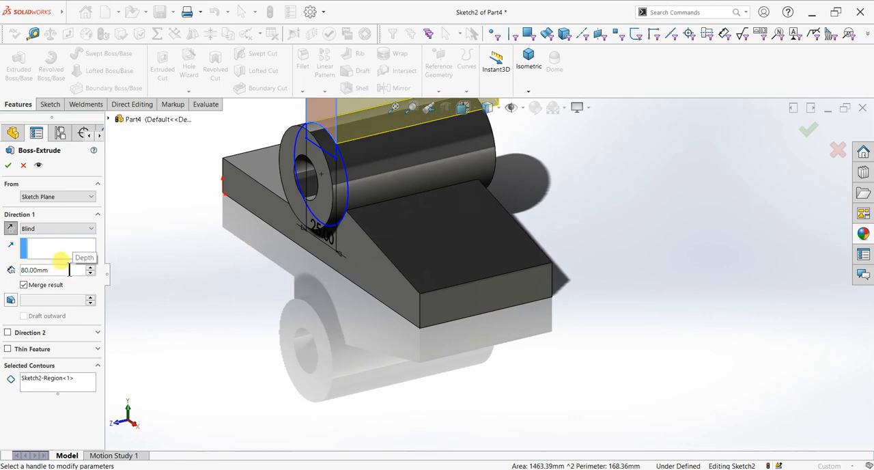
text(25)
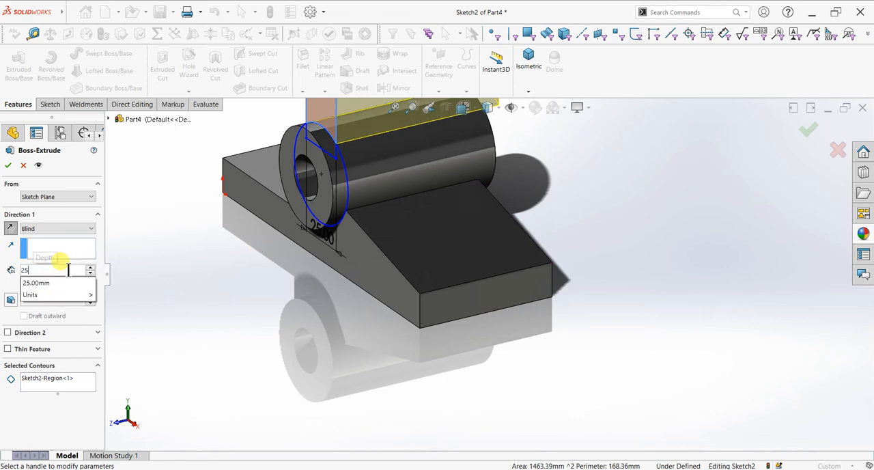
key(Return)
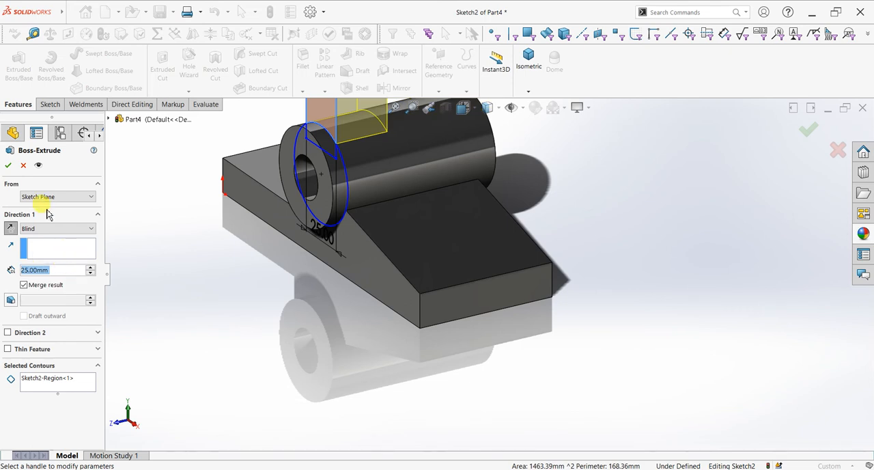
click(7, 166)
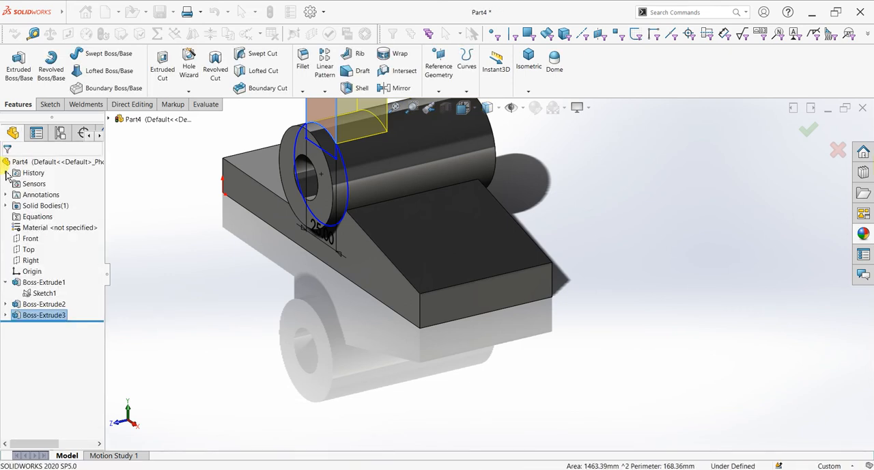
Step: Start a sketch on the upright's front face and draw a 14 mm diameter circle centred on its rounded end
middle_drag(265, 270, 384, 183)
click(384, 183)
click(422, 161)
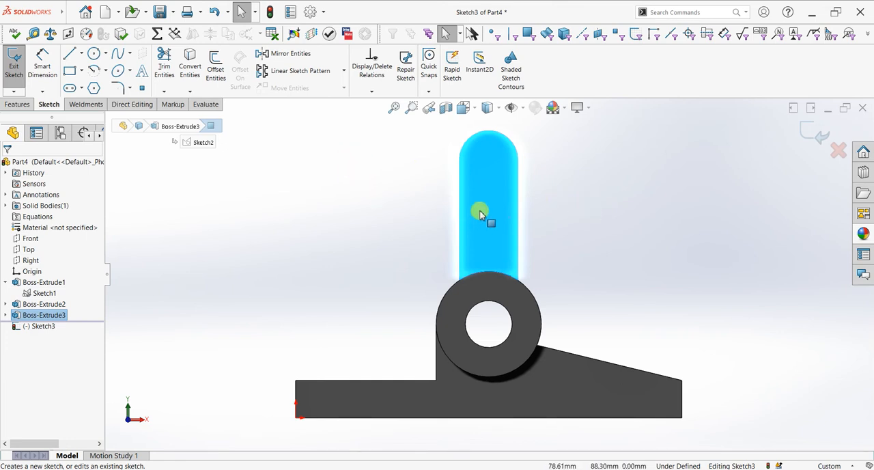
click(93, 54)
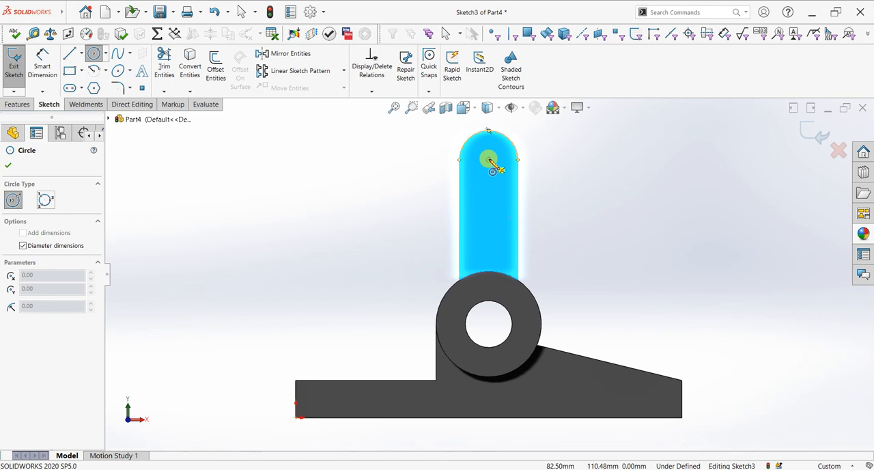
click(489, 160)
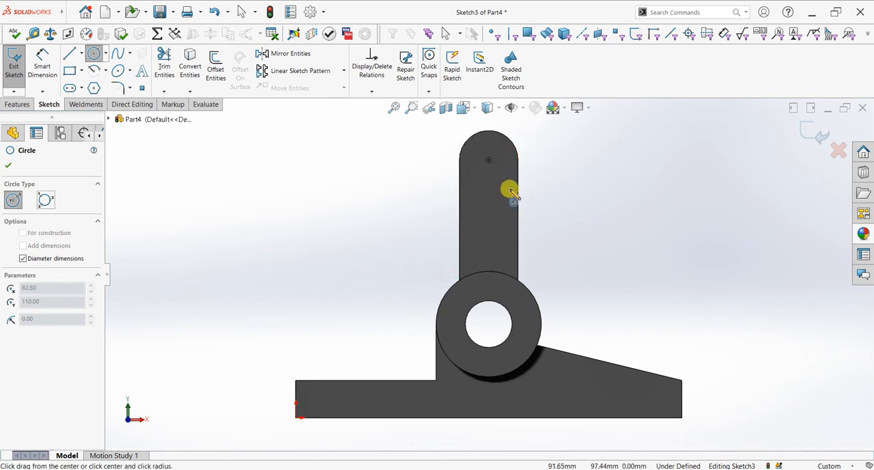
middle_drag(510, 189, 499, 201)
click(477, 168)
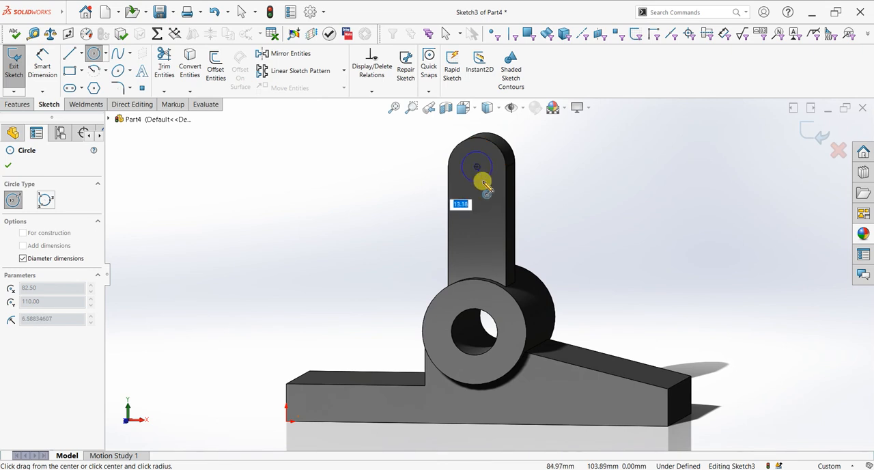
text(14)
key(Return)
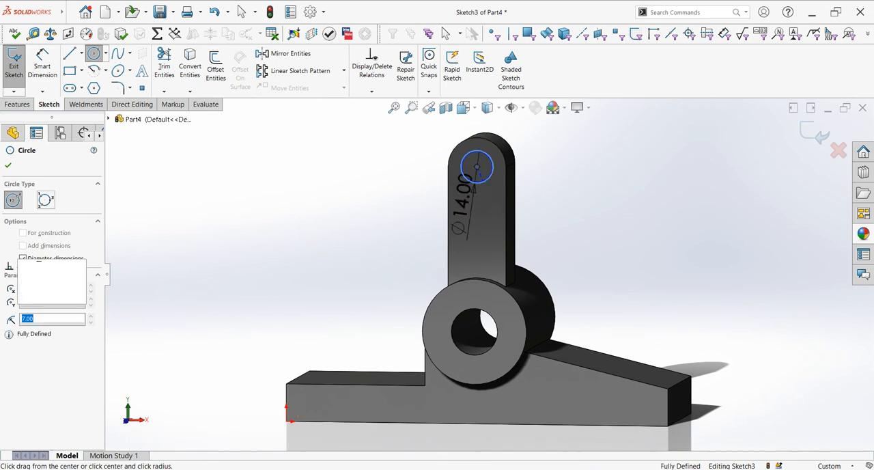
key(ctrl+8)
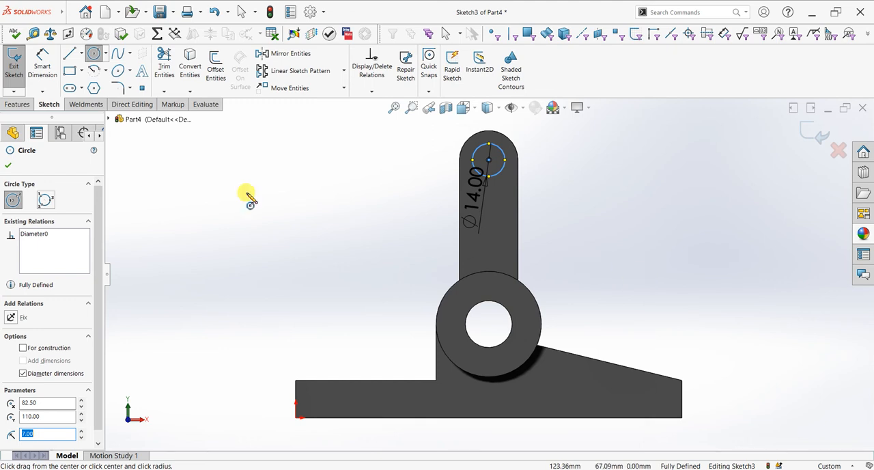
click(10, 166)
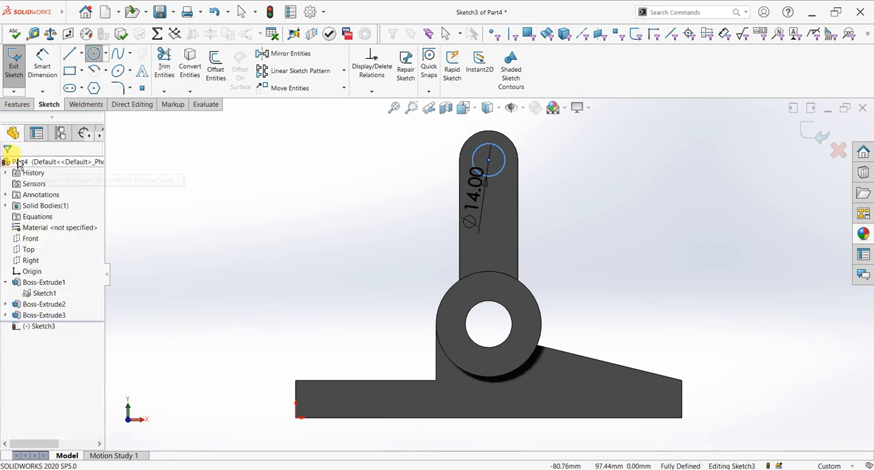
Step: Sketch two circles centred on the bore, tangent to the far and near sides of the 14 mm circle, with radii 77 and 63 mm
click(100, 56)
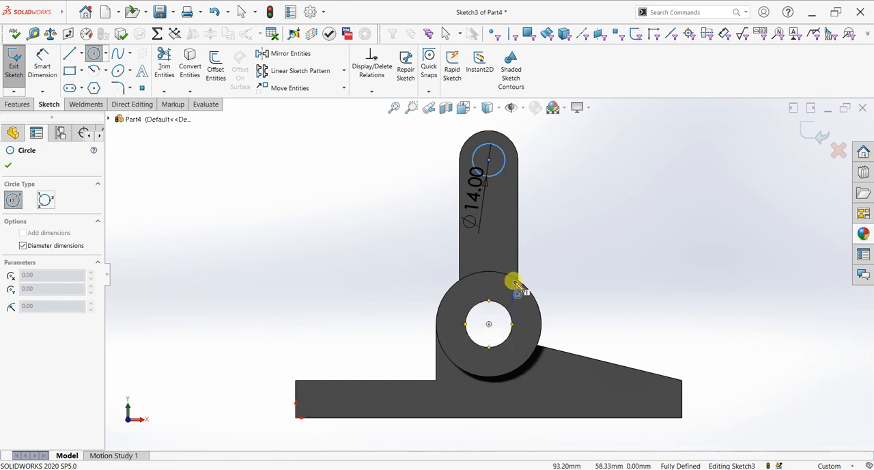
click(489, 324)
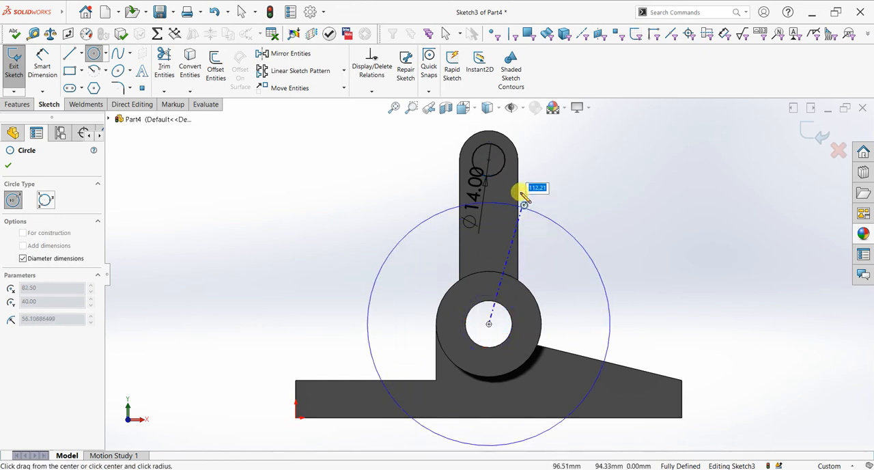
click(491, 147)
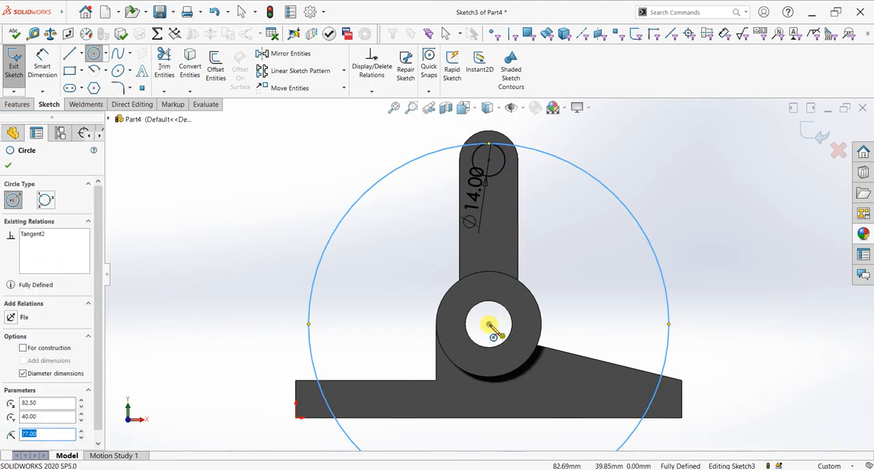
click(489, 323)
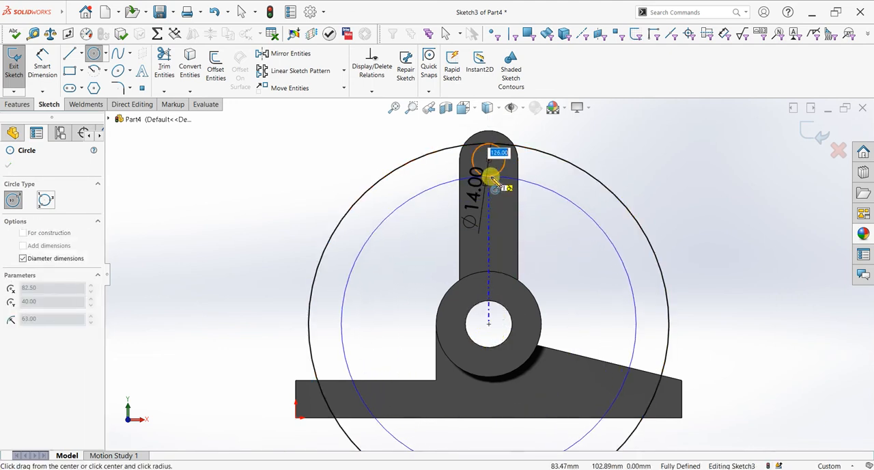
click(492, 179)
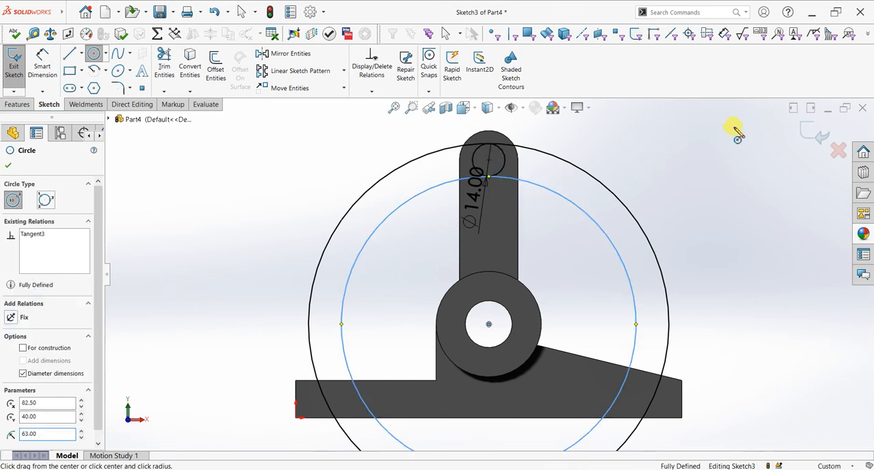
key(Escape)
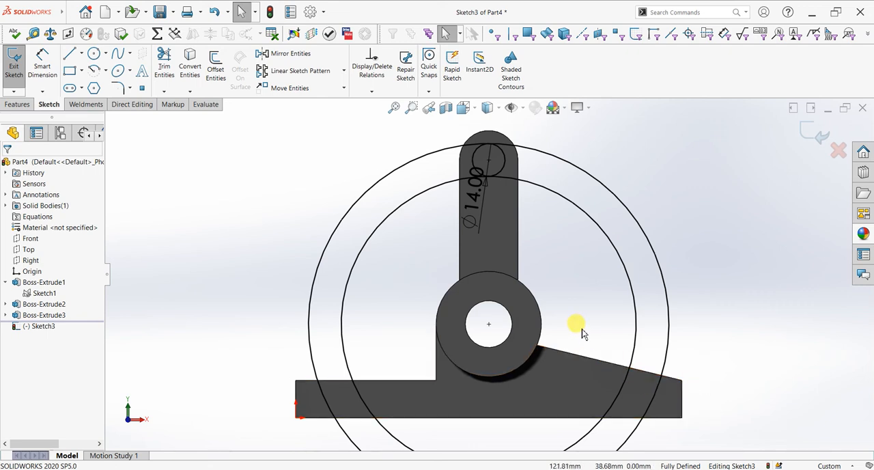
Step: Draw a sloping centerline from the bore's centre to the outer 77 mm circle, about 53° from vertical
click(81, 55)
click(83, 81)
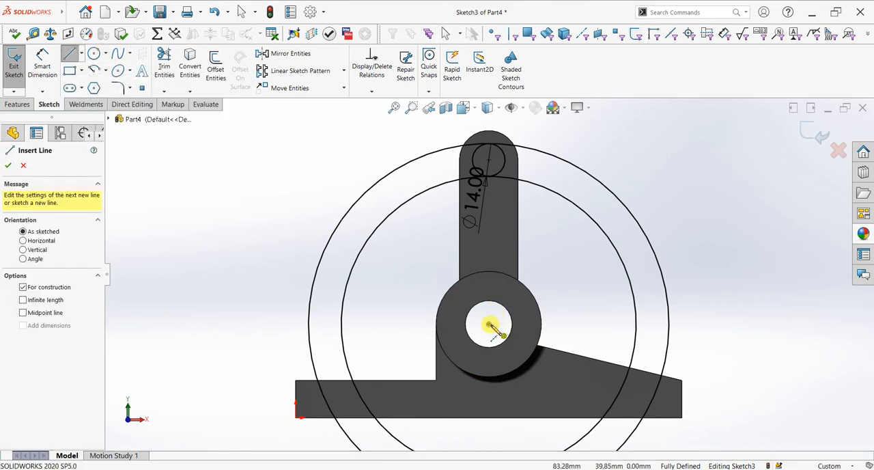
click(489, 324)
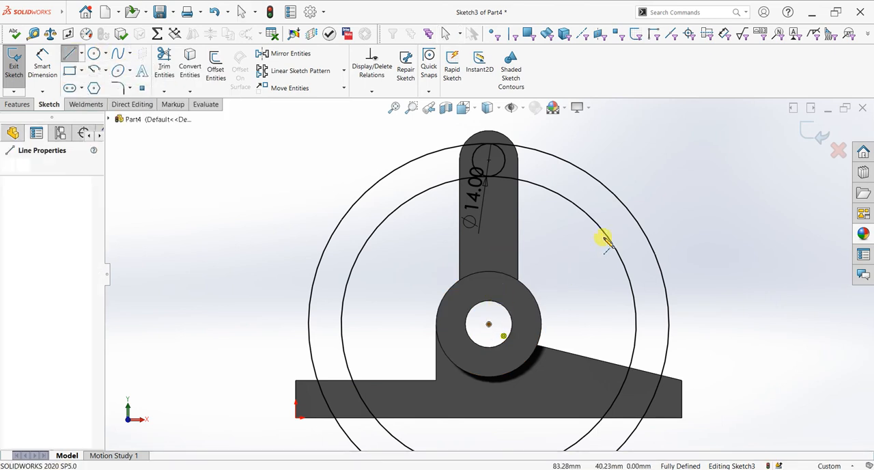
click(634, 218)
right_click(663, 205)
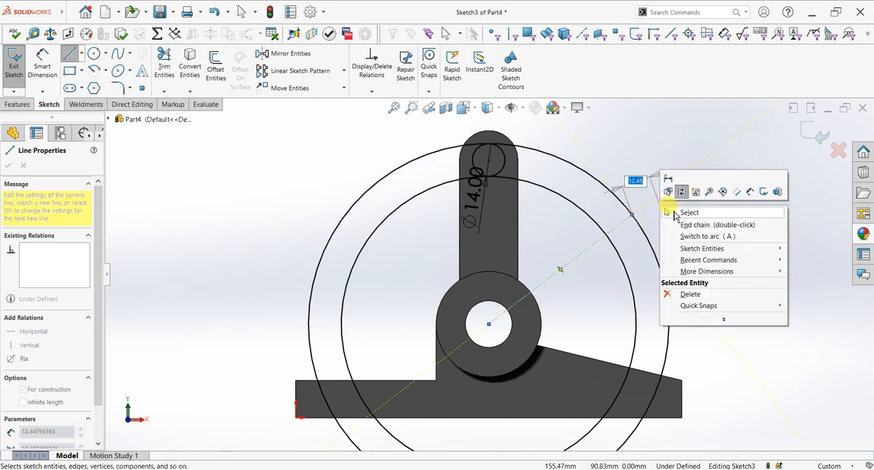
click(674, 215)
Step: Draw a vertical centerline from the bore's centre to the centre of the 14 mm circle
click(94, 54)
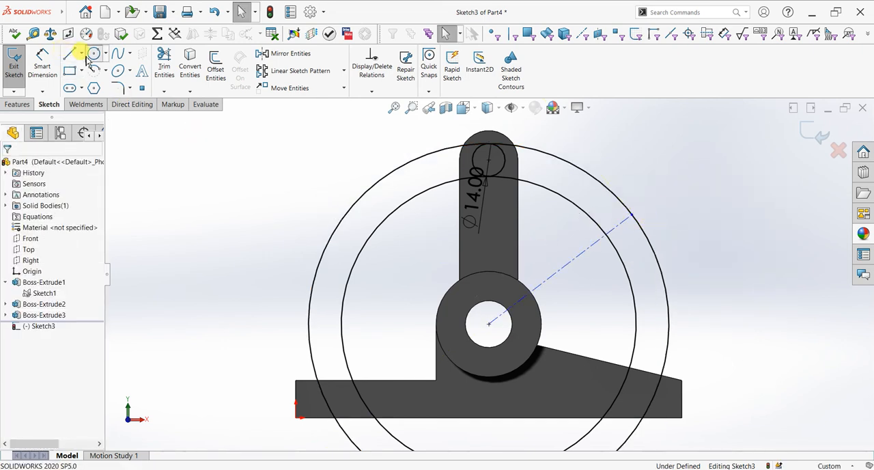
click(81, 53)
click(85, 80)
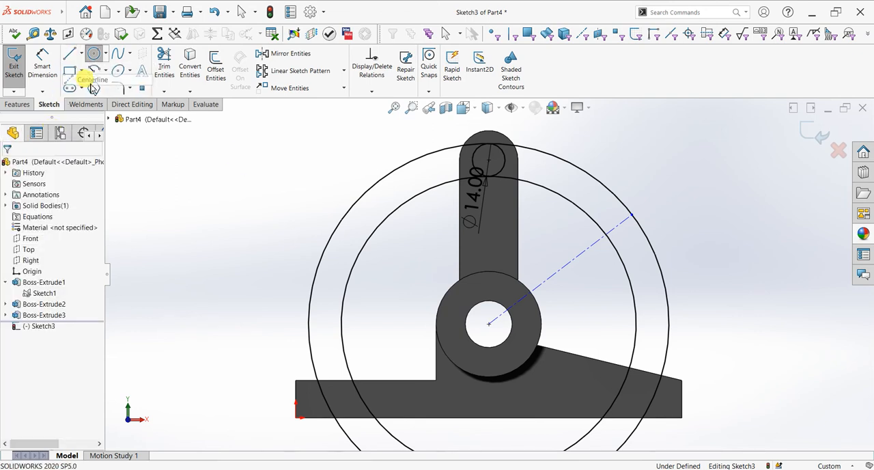
click(489, 324)
click(490, 159)
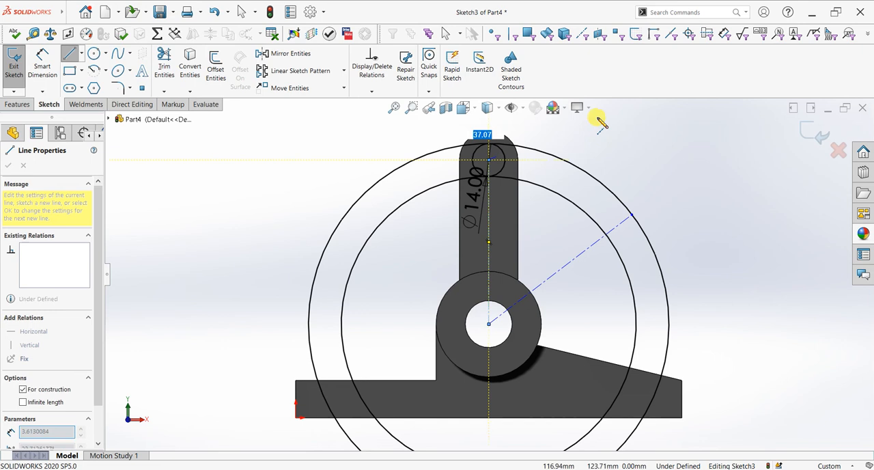
right_click(607, 135)
click(623, 136)
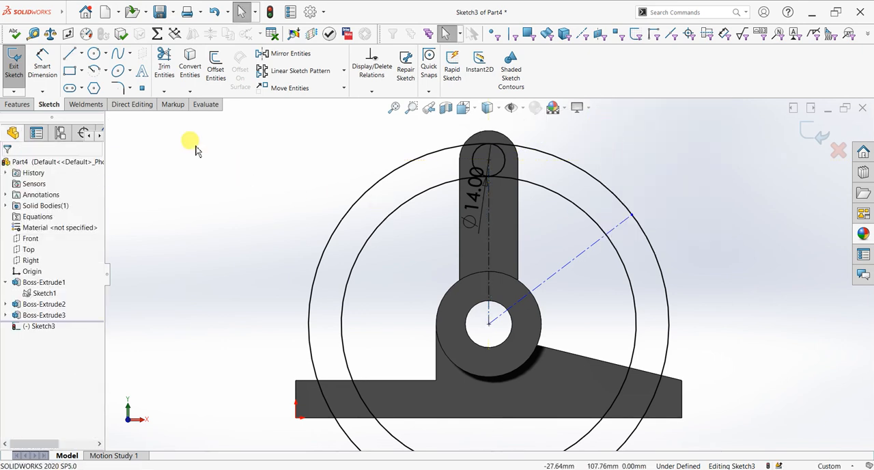
Step: Dimension the angle between the vertical and sloping centerlines as 60°
click(48, 67)
click(486, 250)
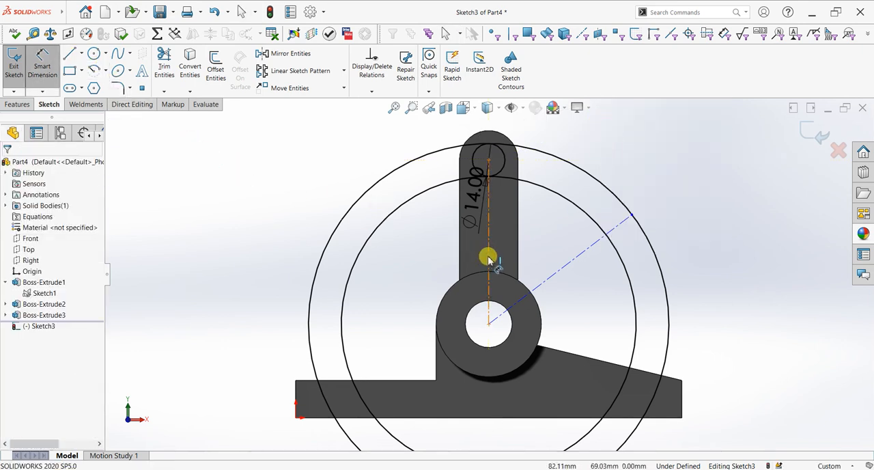
click(555, 269)
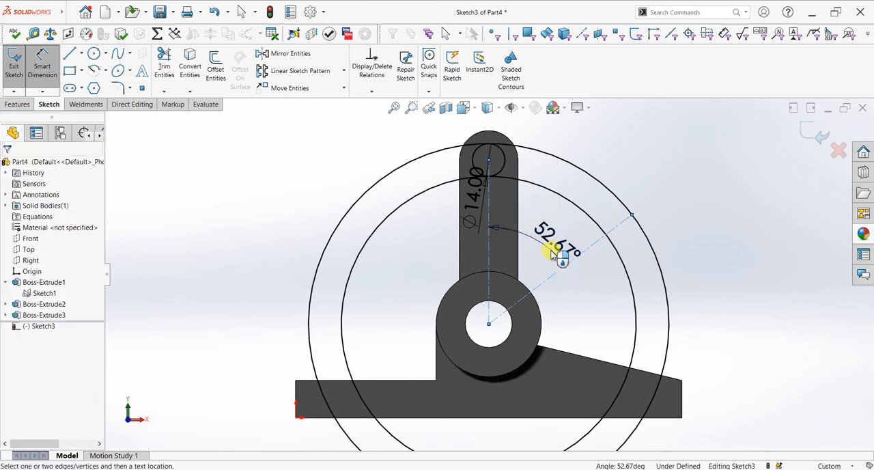
click(553, 253)
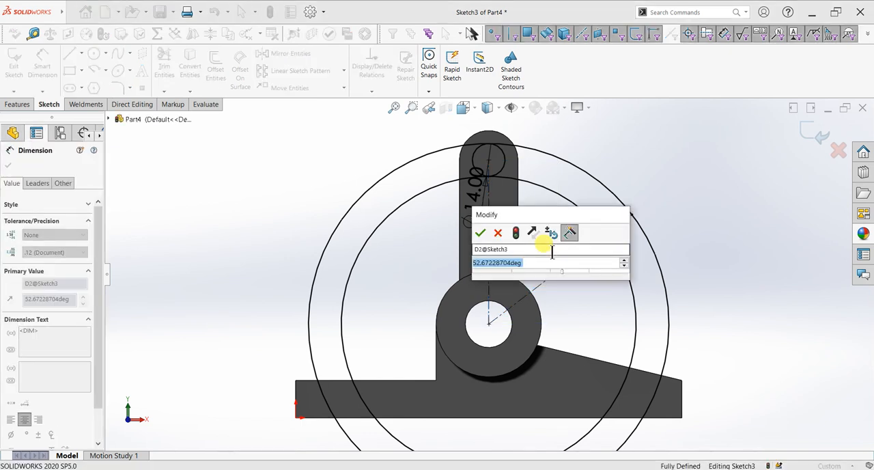
text(60)
key(Return)
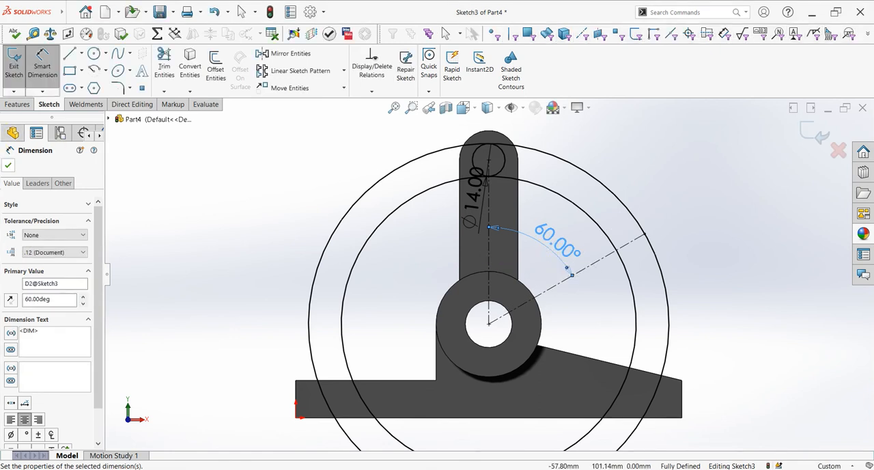
key(Escape)
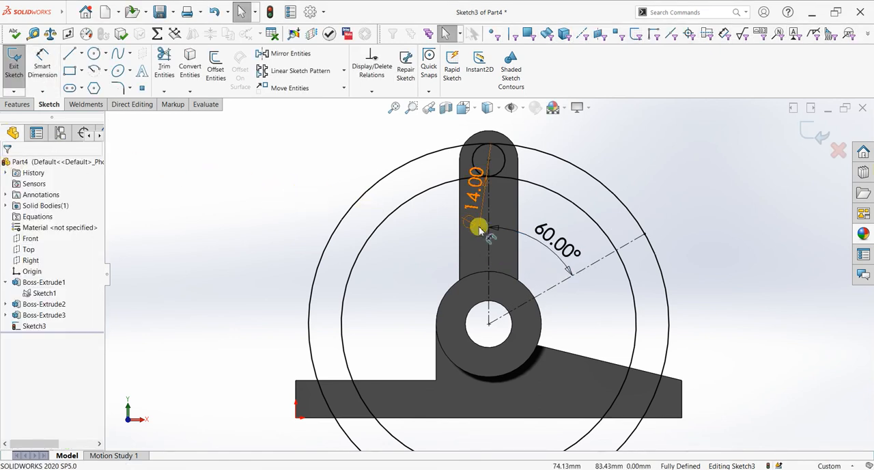
Step: Sketch a 70 mm radius circle centred on the bore and passing through the centre of the 14 mm circle
click(106, 55)
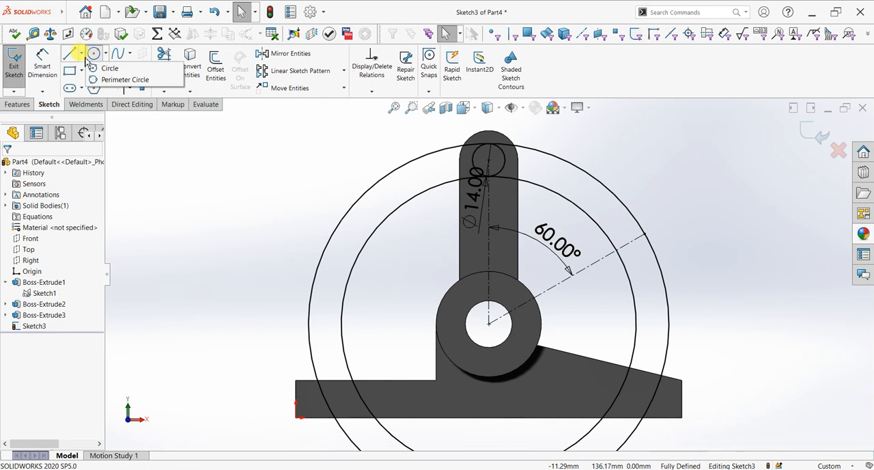
click(94, 54)
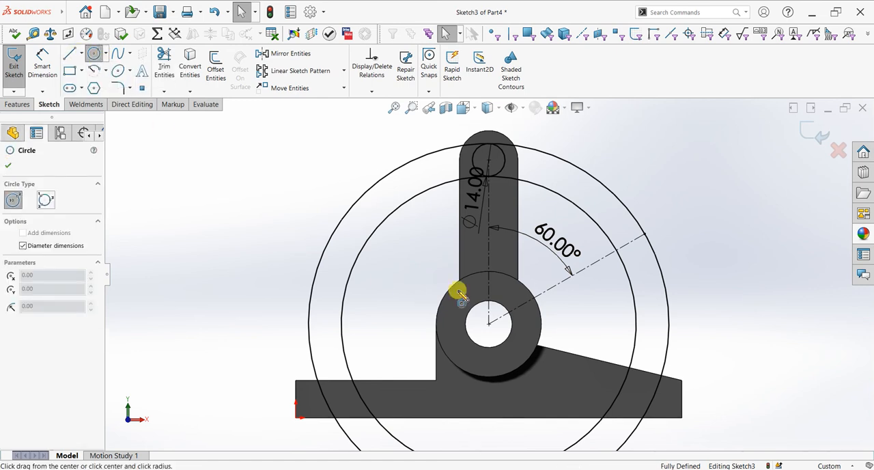
click(489, 322)
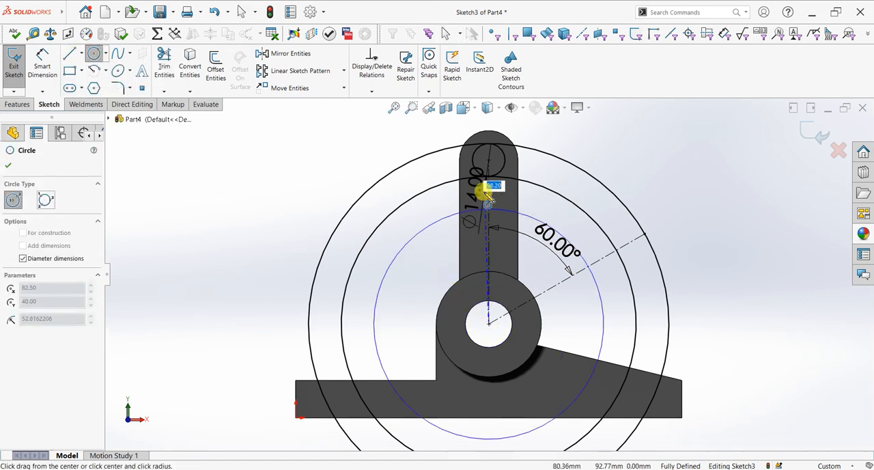
click(489, 160)
right_click(305, 149)
click(325, 152)
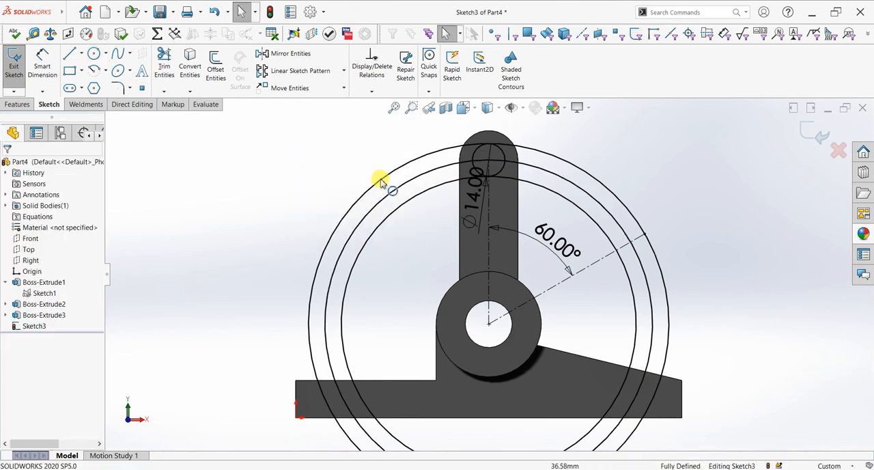
Step: Convert the three large circles centred on the bore to construction geometry
click(382, 183)
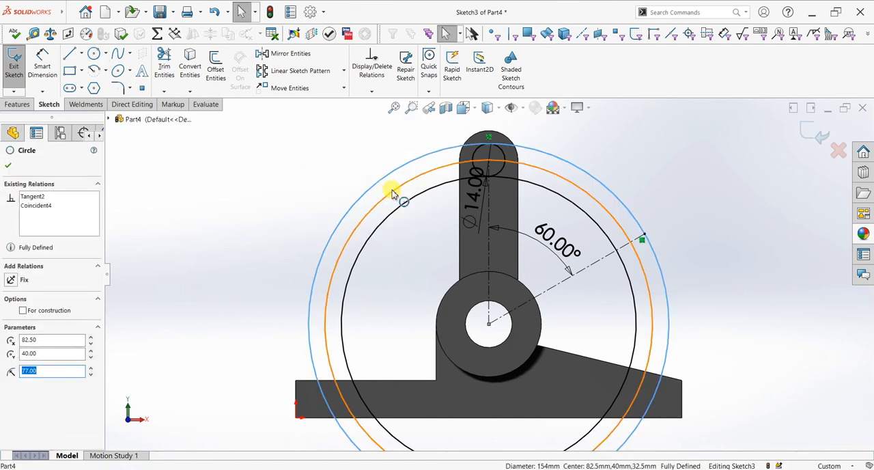
ctrl+click(397, 193)
ctrl+click(400, 209)
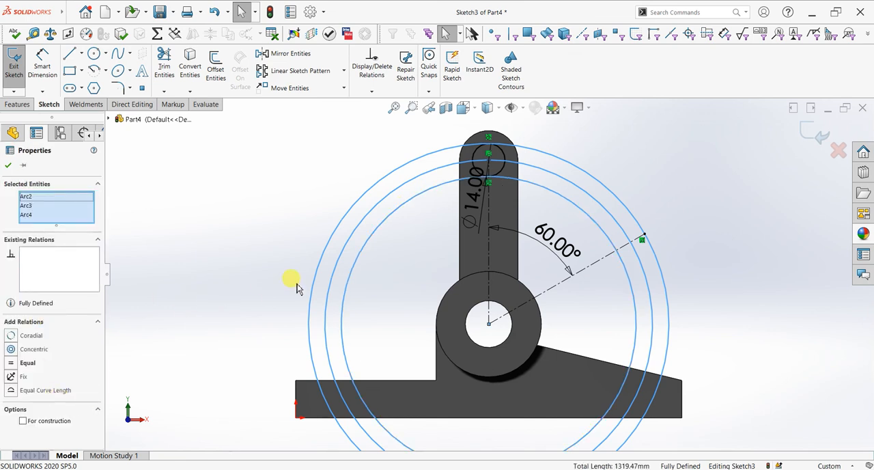
click(52, 424)
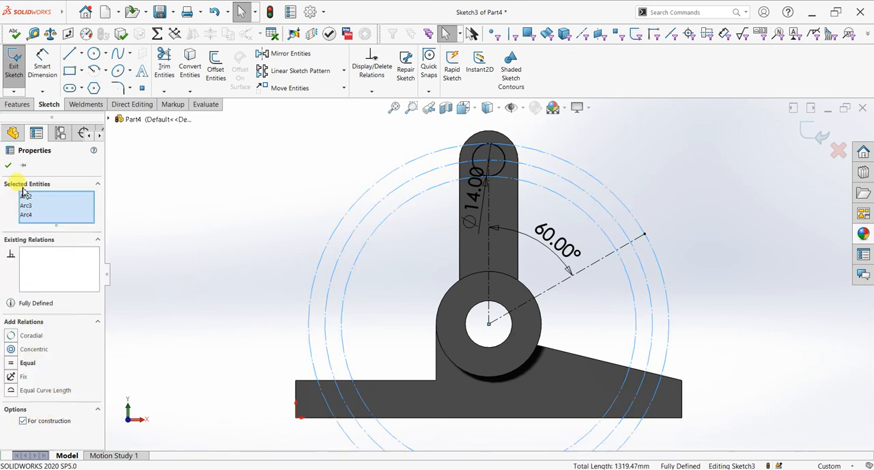
click(9, 166)
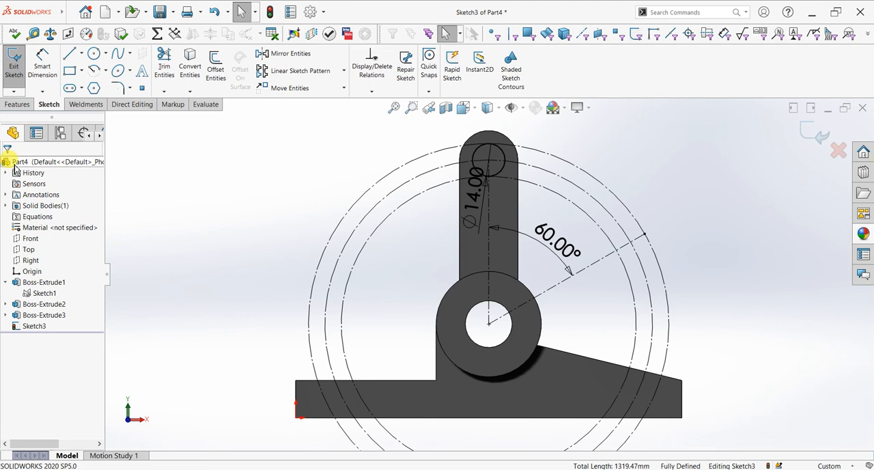
Step: Sketch a 14 mm diameter circle where the 60° centerline crosses the middle construction circle, reaching the outer construction circle
click(93, 54)
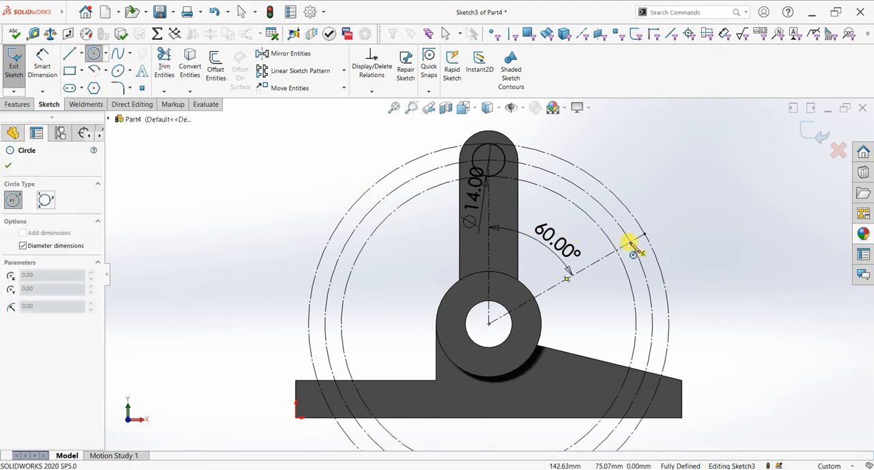
scroll(632, 248, down, 3)
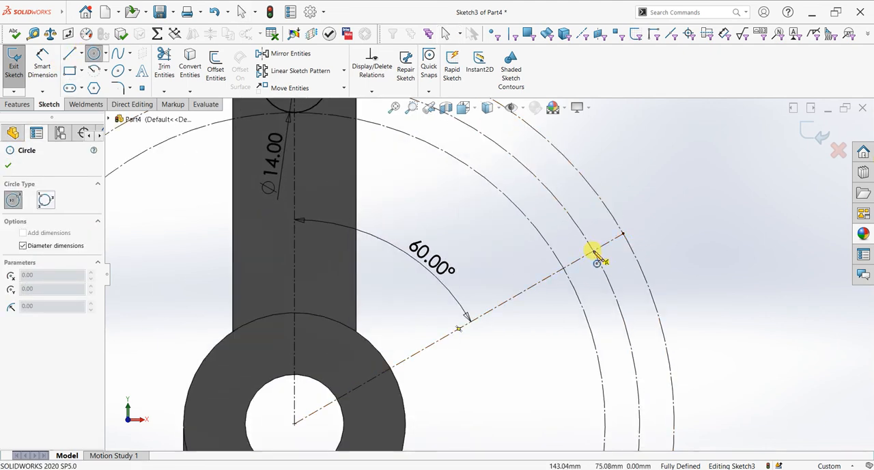
click(593, 251)
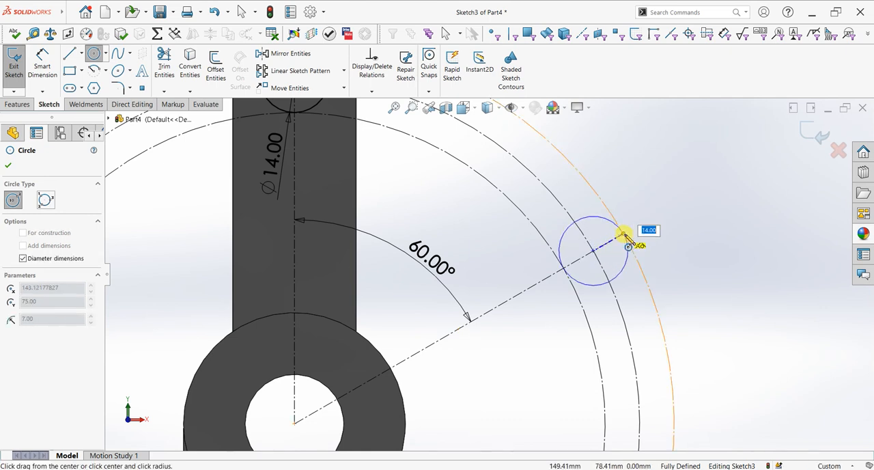
click(626, 236)
right_click(651, 172)
click(661, 205)
scroll(604, 262, down, 1)
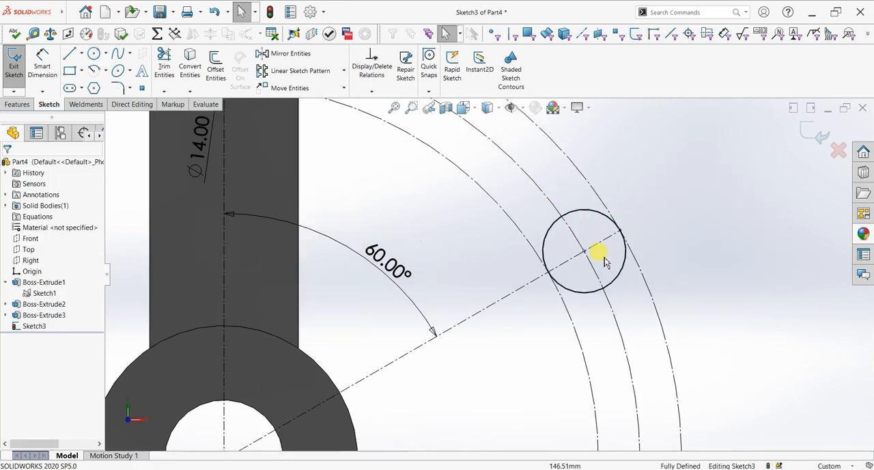
Step: Trim the three large construction circles to leave only the arcs between the two 14 mm circles
scroll(612, 248, up, 5)
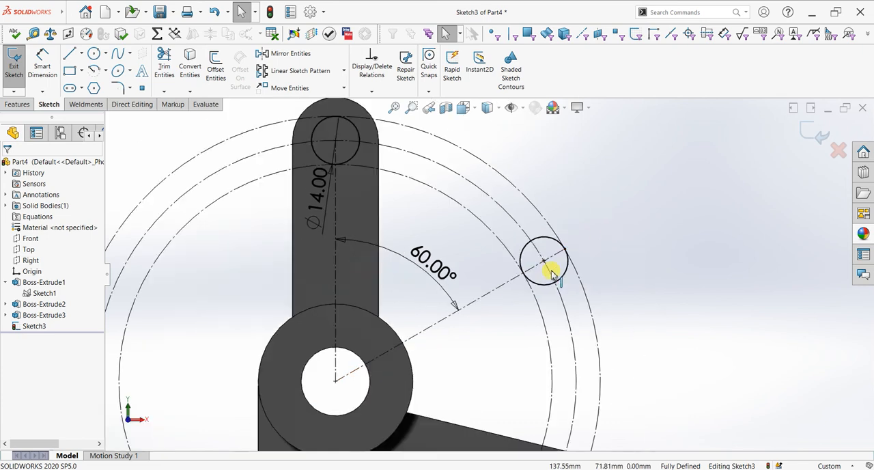
click(173, 72)
drag(287, 181, 323, 254)
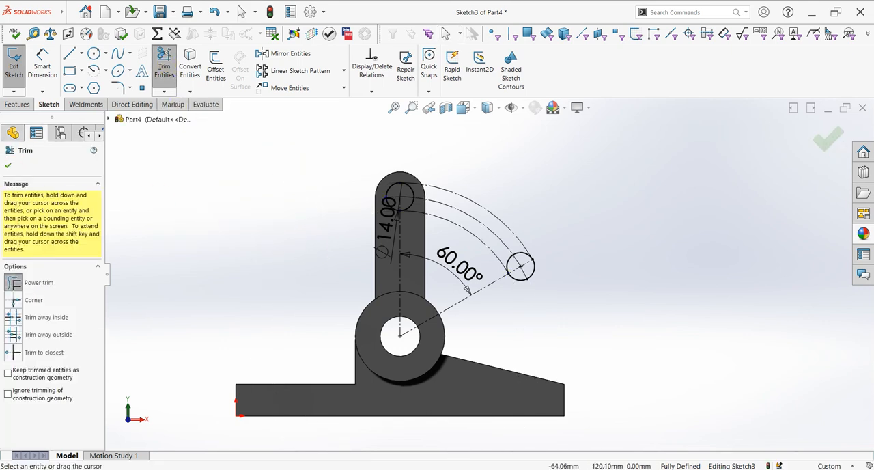
click(8, 167)
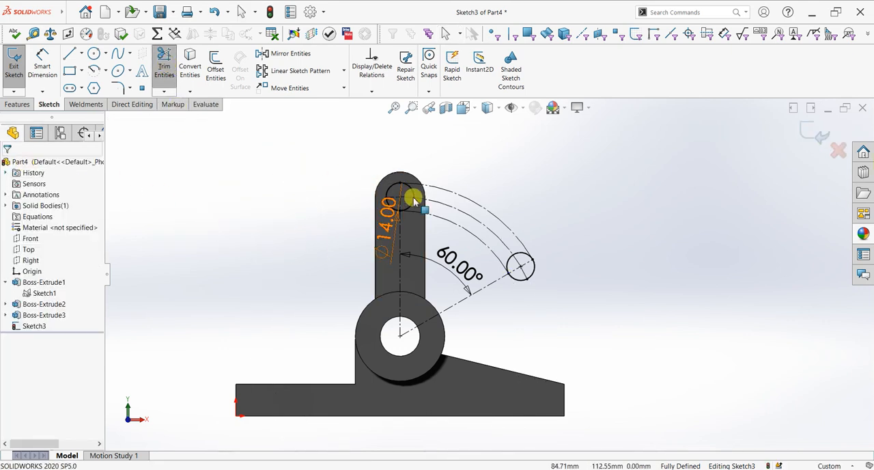
Step: Change the inner and outer construction arcs back to regular sketch geometry, leaving the middle arc as construction
click(462, 230)
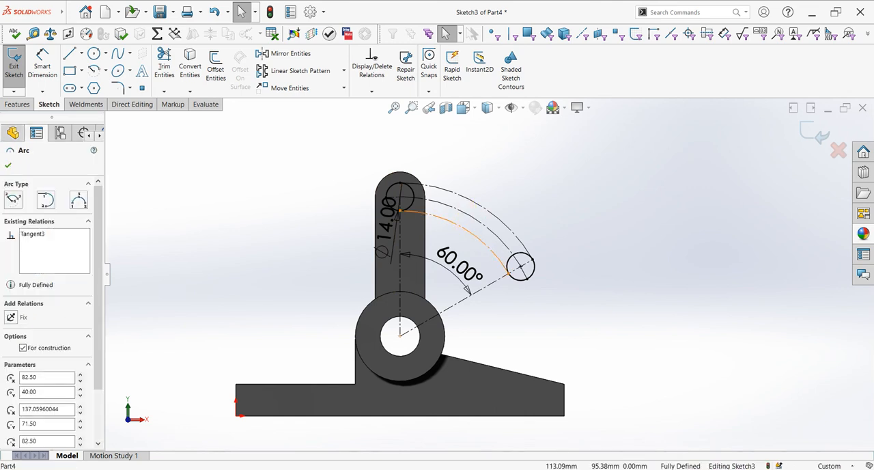
ctrl+click(474, 199)
click(24, 425)
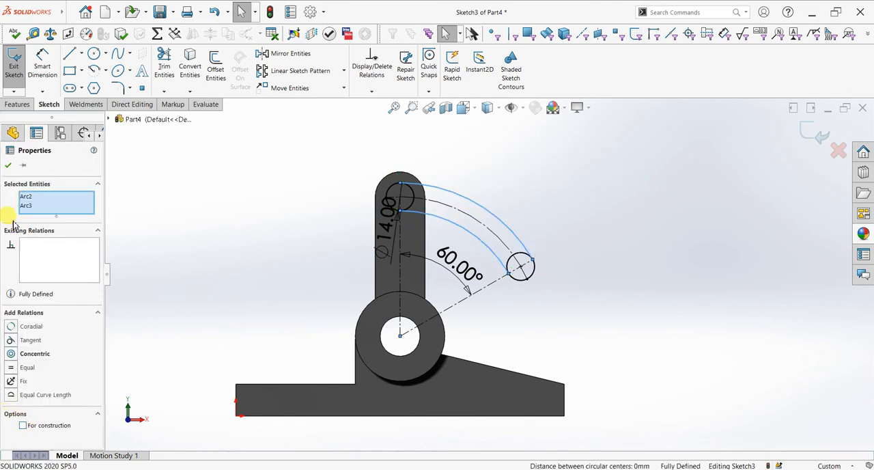
click(8, 166)
Step: Trim away the halves of both 14 mm circles lying inside the arm to leave a closed curved slot outline
scroll(538, 227, down, 2)
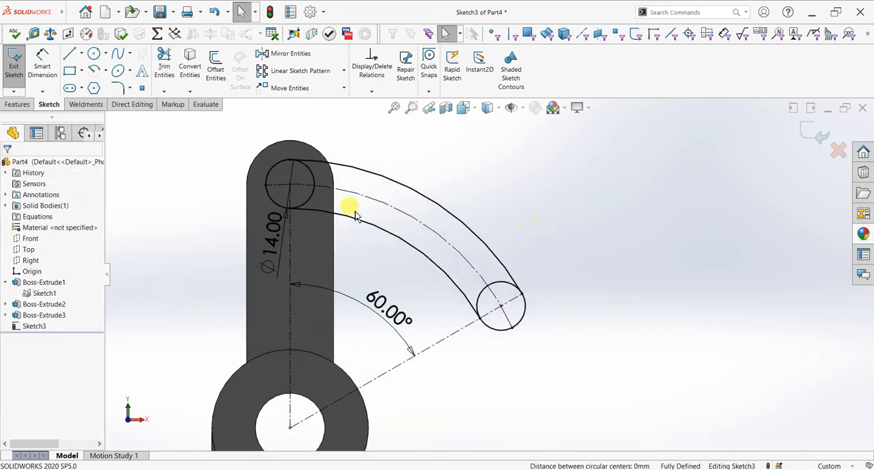
click(164, 63)
click(304, 181)
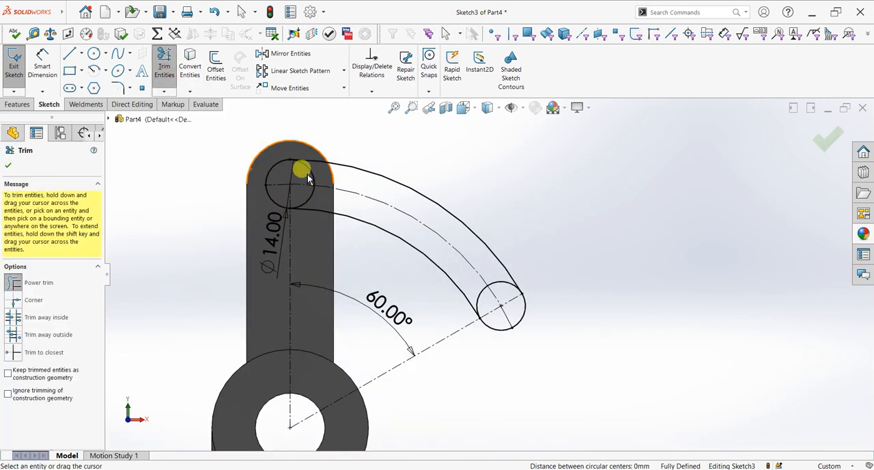
click(313, 187)
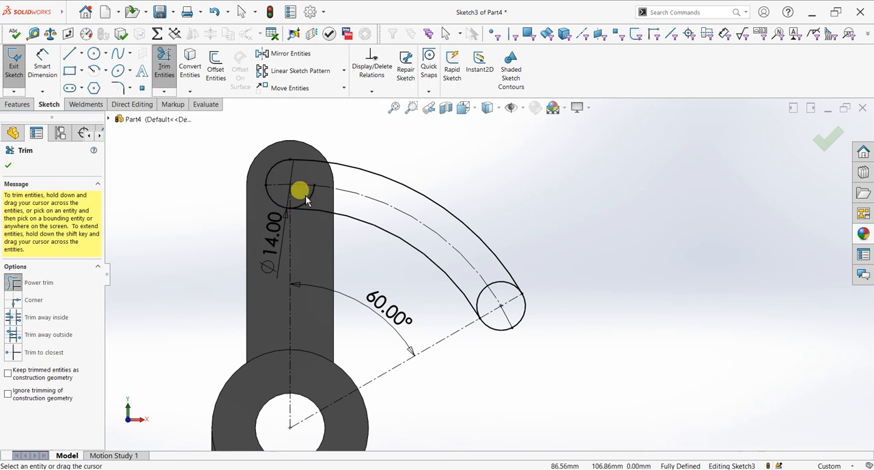
drag(504, 273, 512, 288)
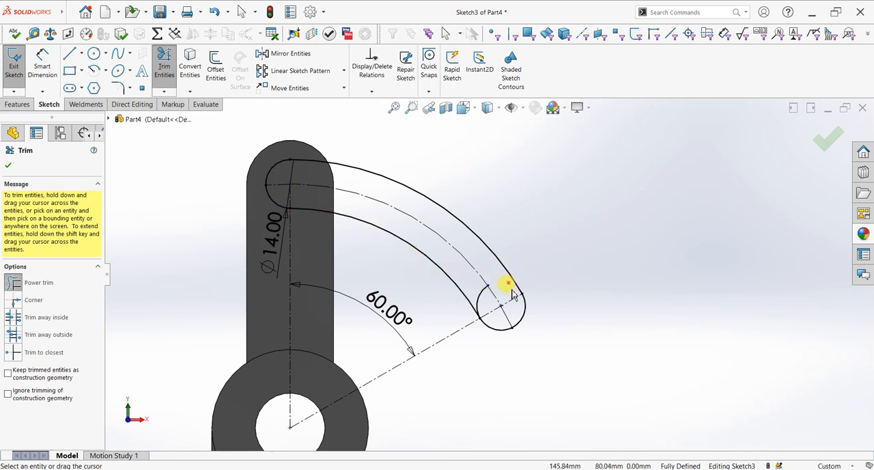
click(8, 165)
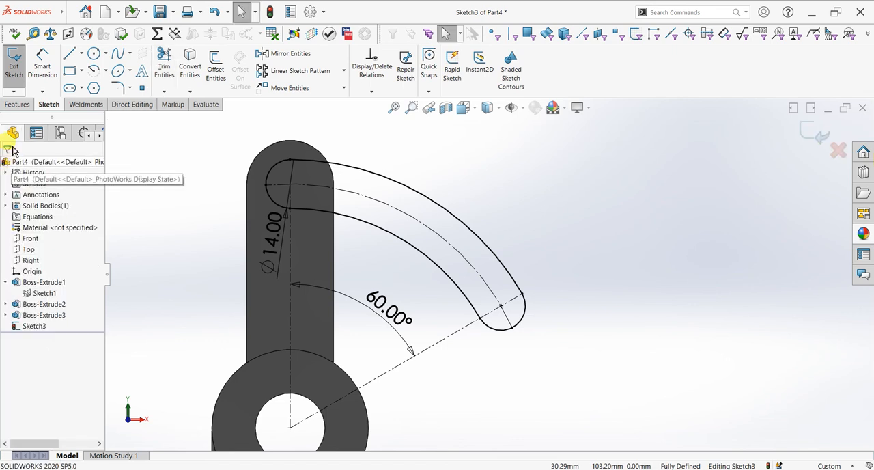
Step: Extrude the curved arm profile 10 mm blind from the sketch plane with its result merged
click(18, 105)
click(17, 79)
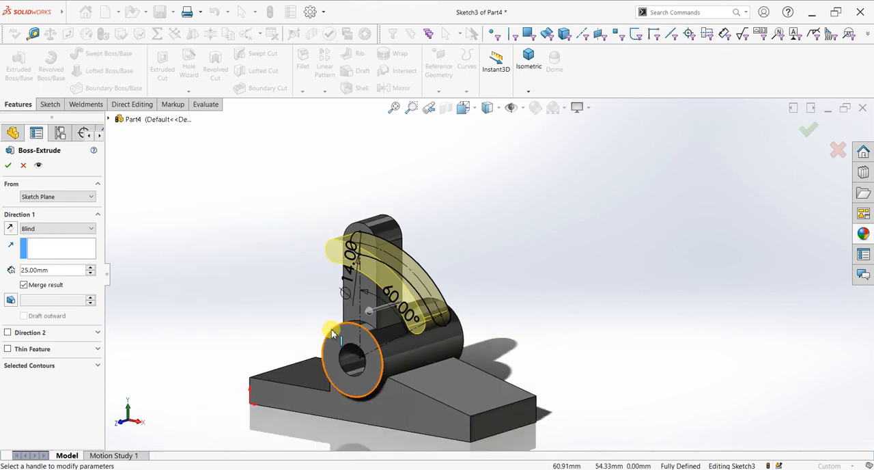
double_click(50, 270)
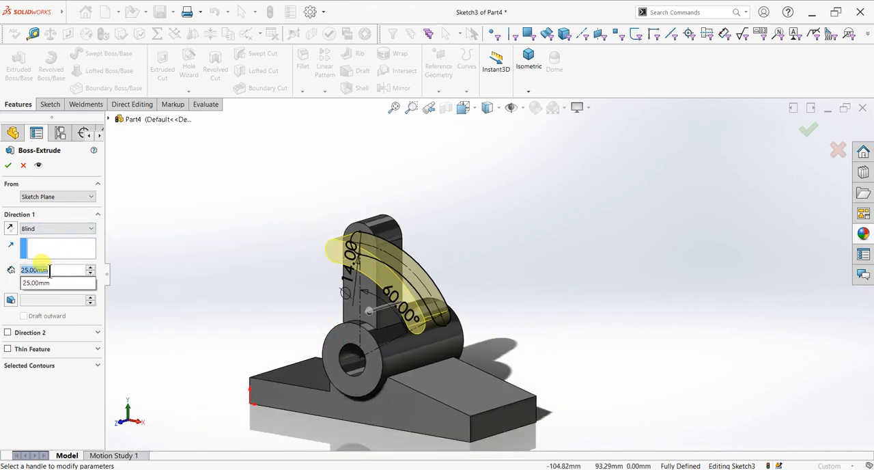
text(10)
key(Return)
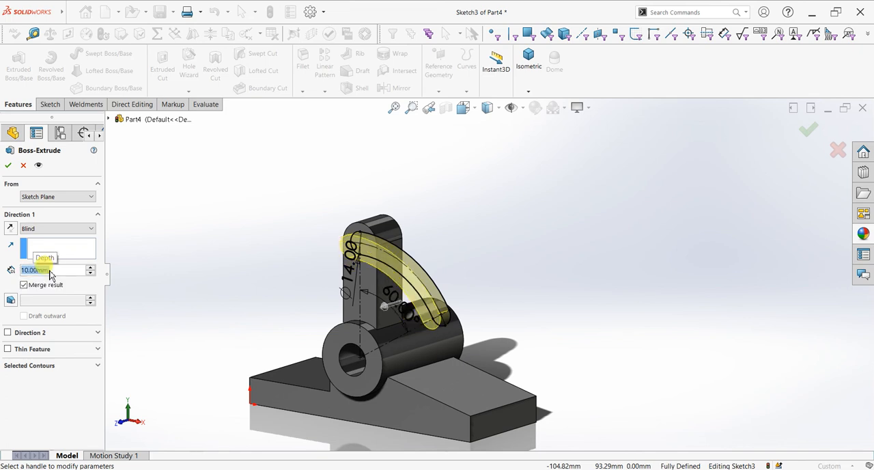
click(9, 165)
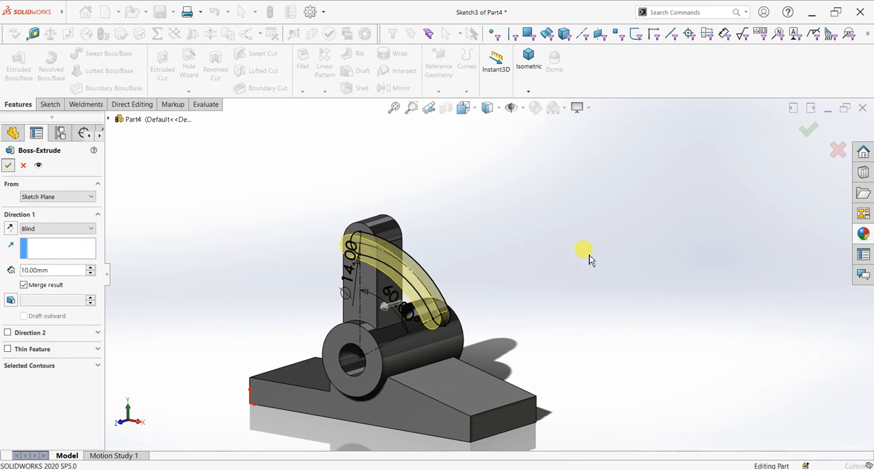
Step: Start a sketch on the curved arm's front face and draw a 6 mm diameter circle centred on its upper rounded end
middle_drag(501, 333, 541, 324)
click(382, 253)
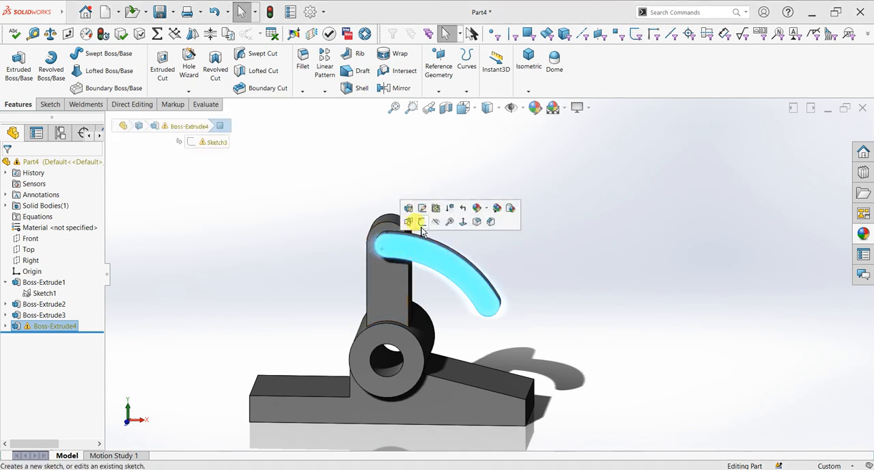
click(414, 221)
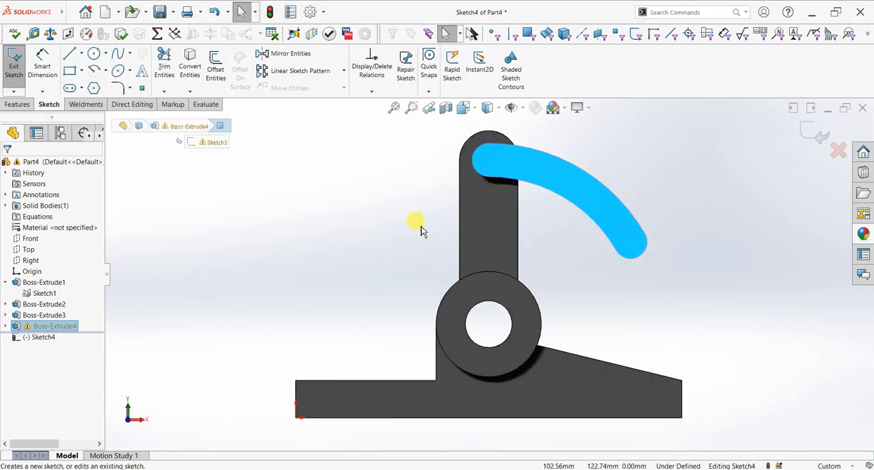
click(93, 54)
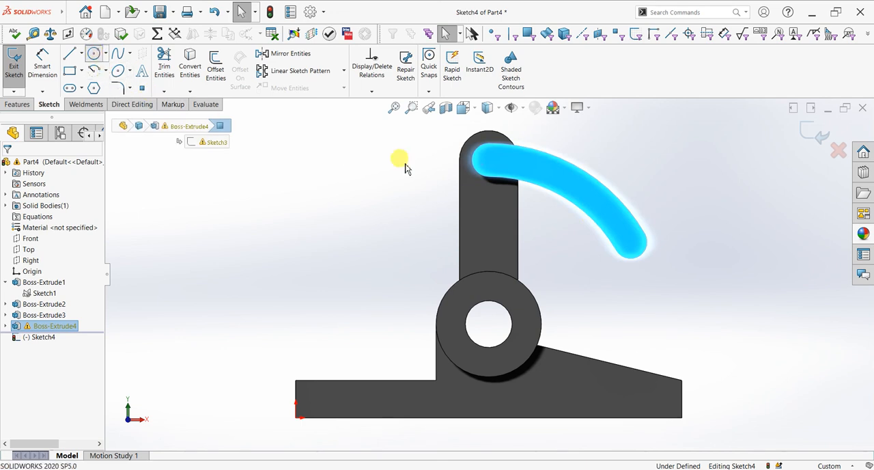
click(489, 159)
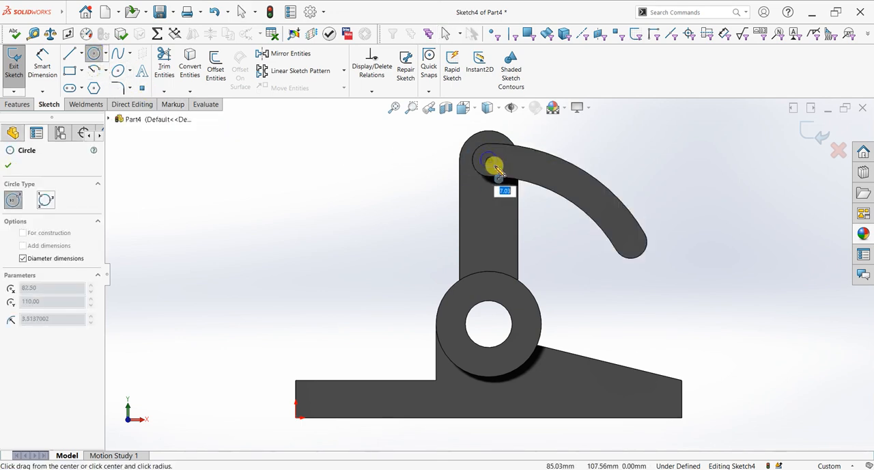
text(6)
key(Return)
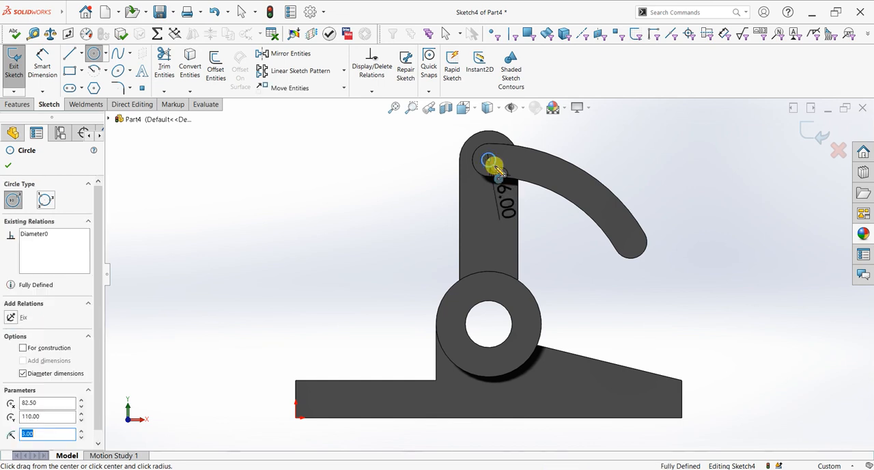
Step: Draw a second 6 mm diameter circle centred on the curved arm's lower rounded end
click(632, 248)
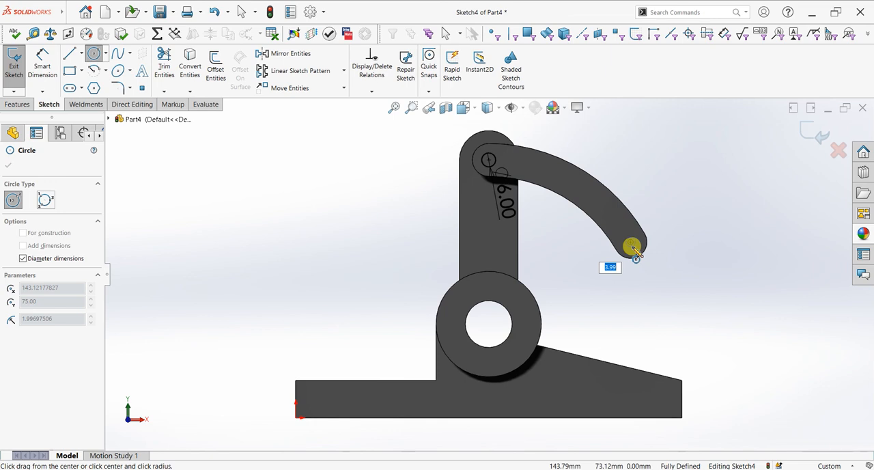
text(6)
key(Return)
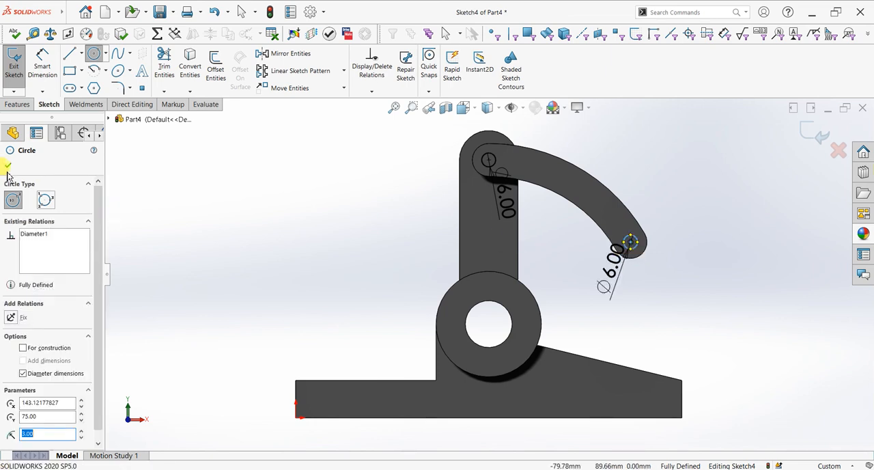
click(7, 170)
Step: Cut the two 6 mm circles Through All to make the pin holes
click(17, 104)
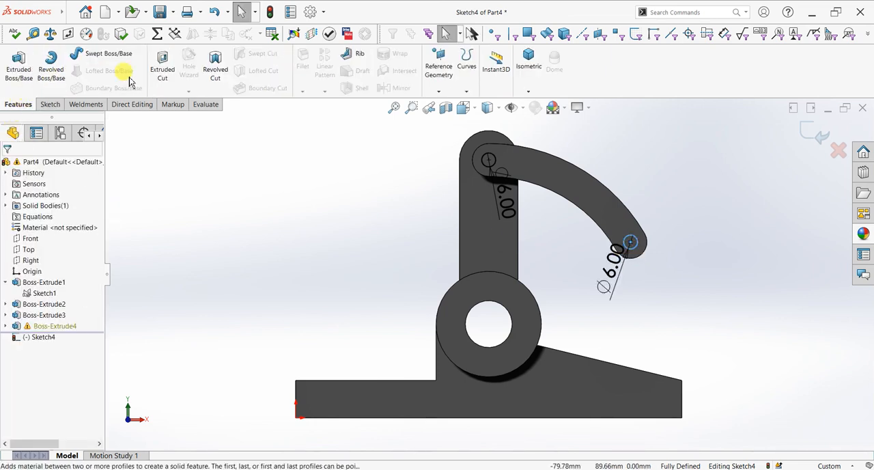
click(160, 69)
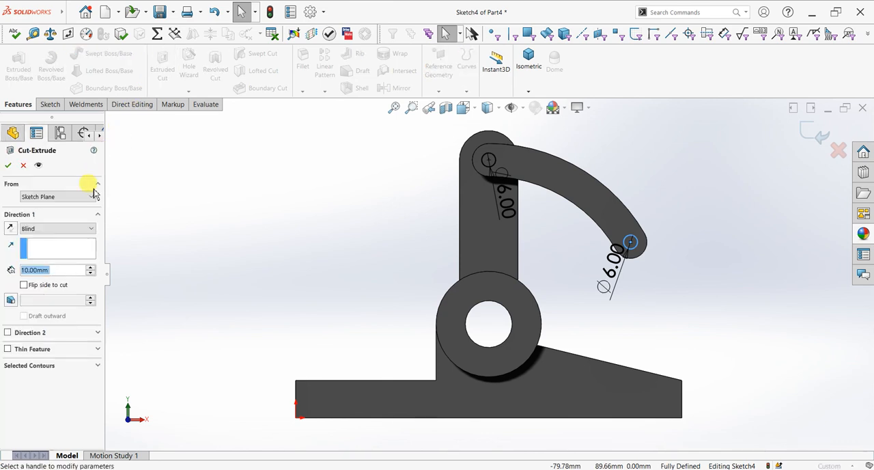
click(38, 228)
click(41, 244)
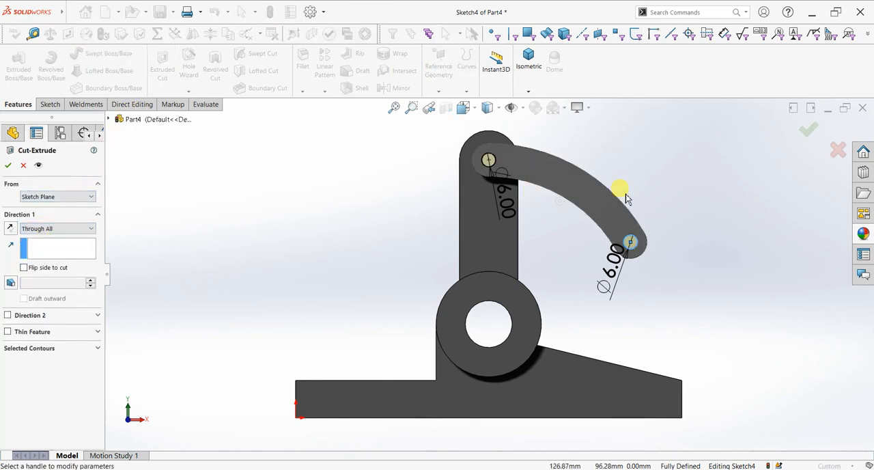
click(8, 167)
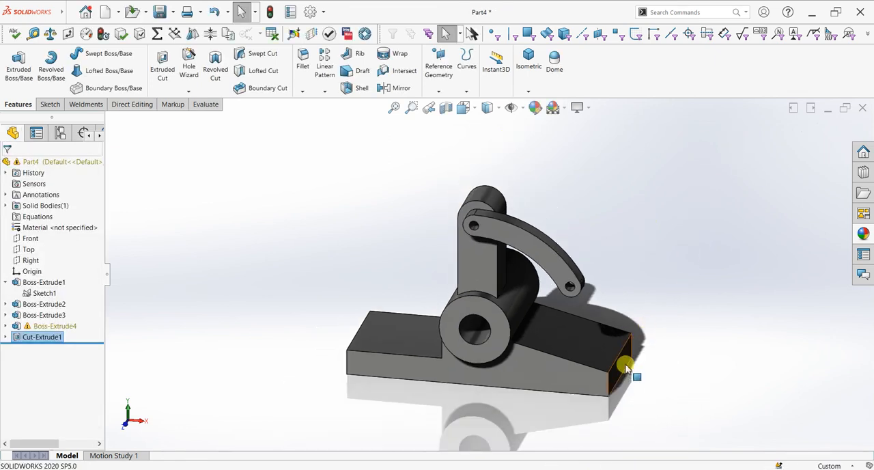
Step: Fillet the base's inner step edge and the upper edges of both its ends with a symmetric 10 mm radius
scroll(625, 369, down, 2)
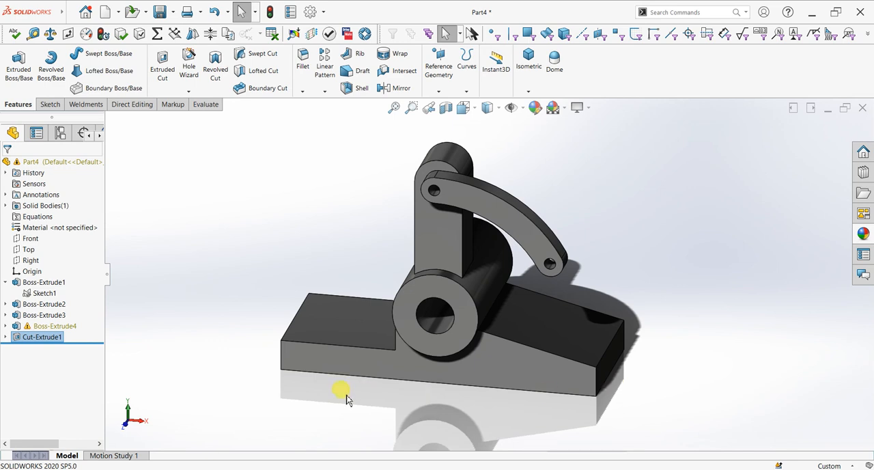
middle_drag(400, 380, 420, 365)
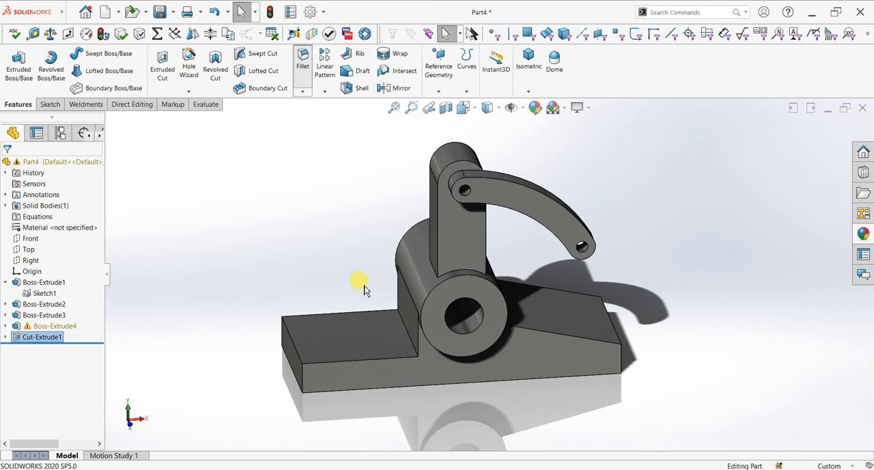
click(406, 333)
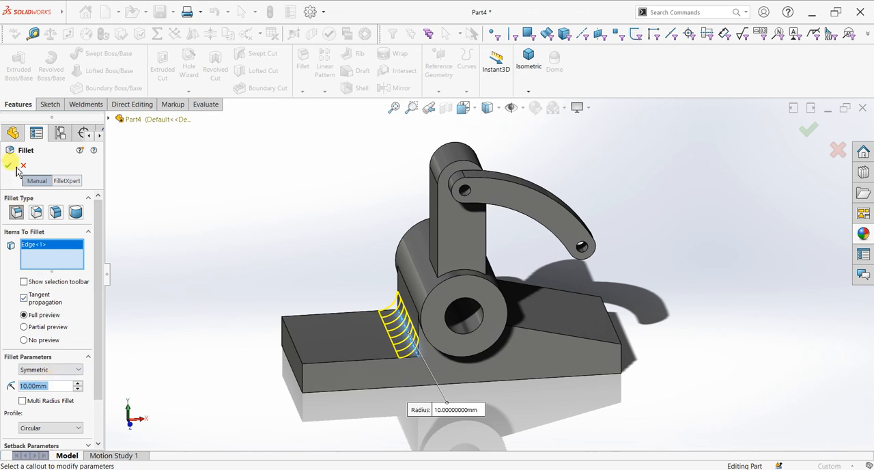
click(298, 349)
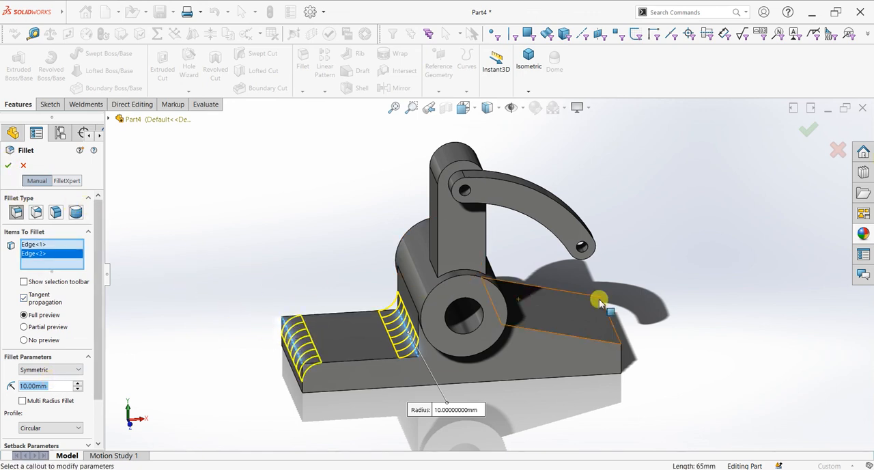
click(614, 326)
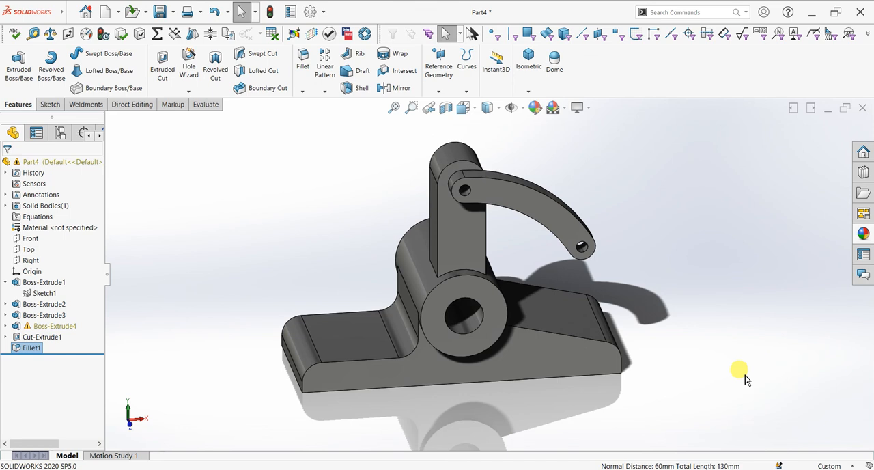
Step: Examine the filleted part from the isometric view and from the opposite front upper corner view
key(space)
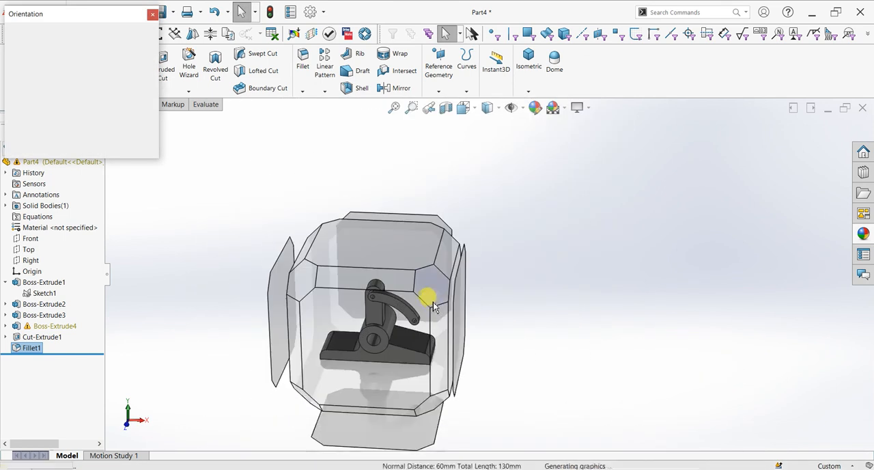
click(433, 306)
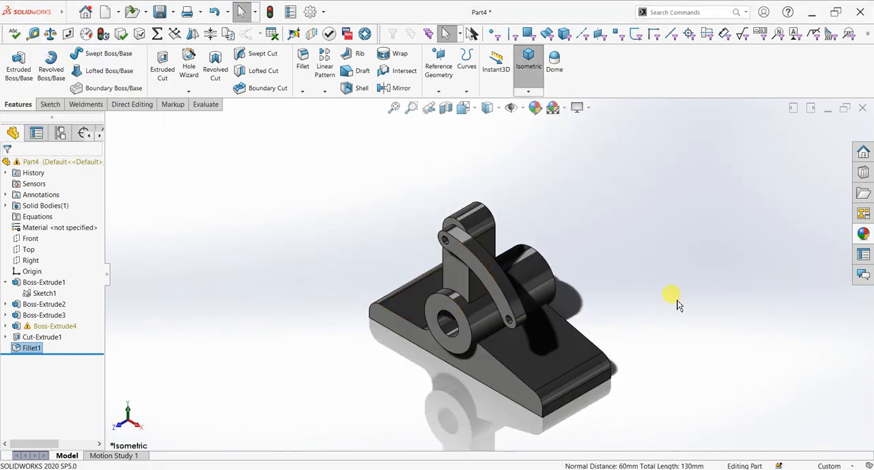
middle_drag(653, 348, 726, 328)
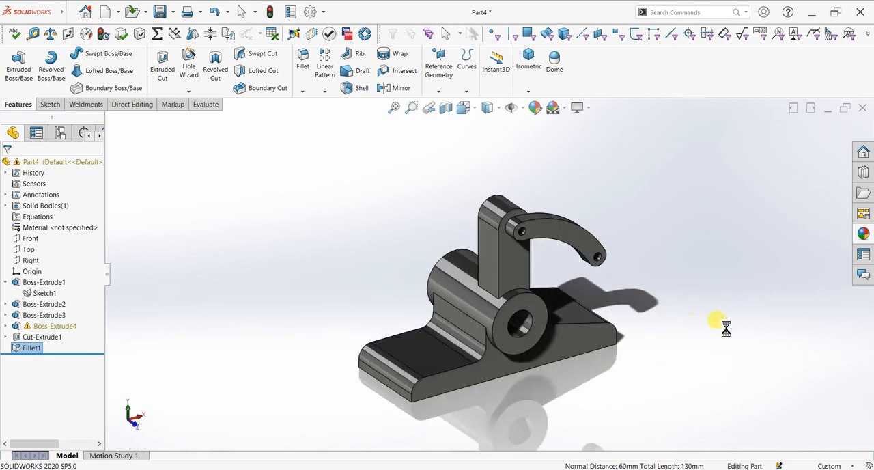
key(space)
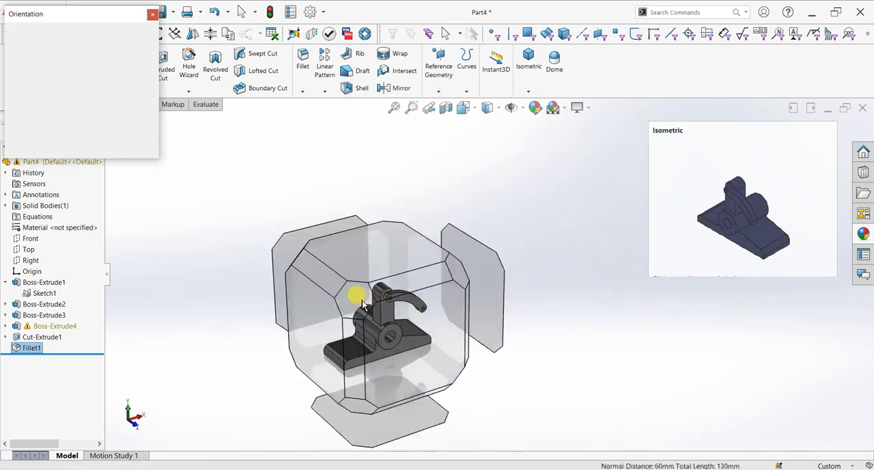
click(357, 291)
scroll(589, 364, down, 2)
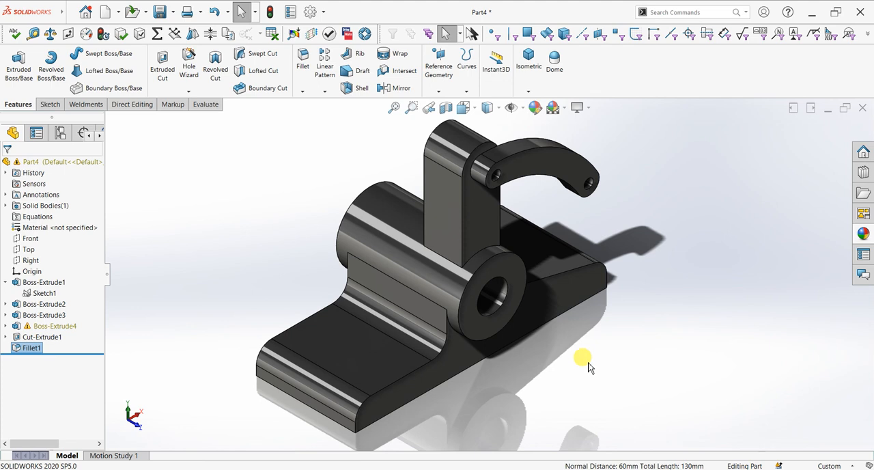